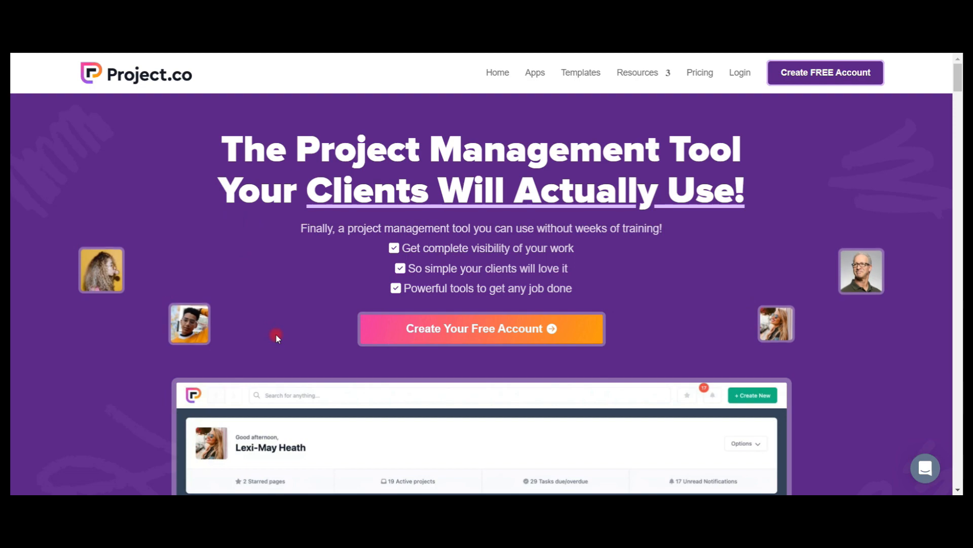
# Examine the Project.co homepage for its features, task views, integrations, pricing plans and frequently asked questions.
pyautogui.scroll(-1, 276, 337)
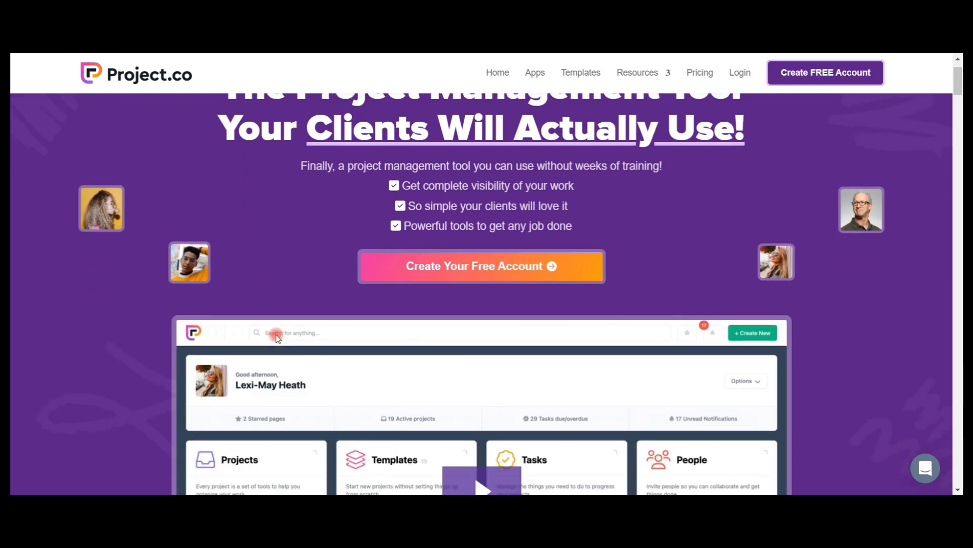
pyautogui.scroll(-1, 276, 338)
pyautogui.scroll(-10, 276, 337)
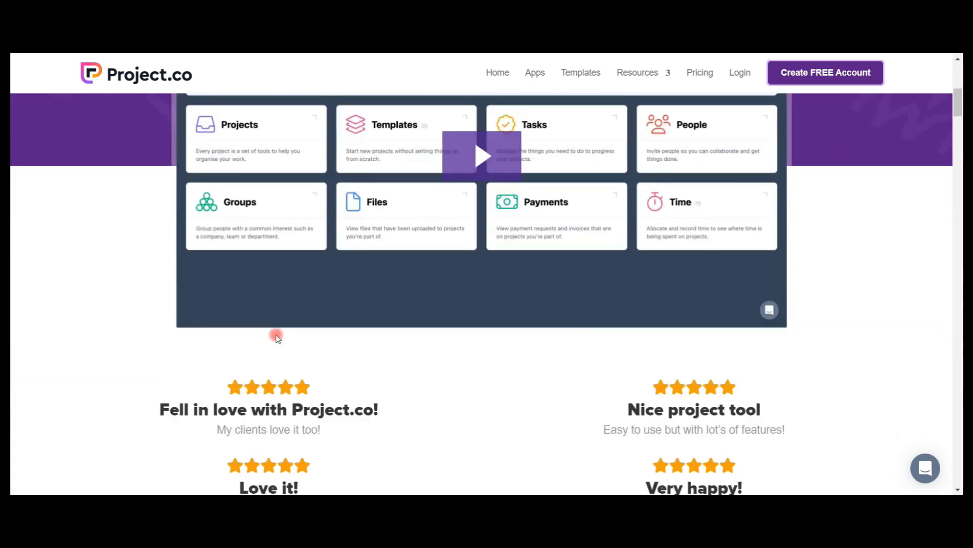
pyautogui.scroll(-15, 277, 337)
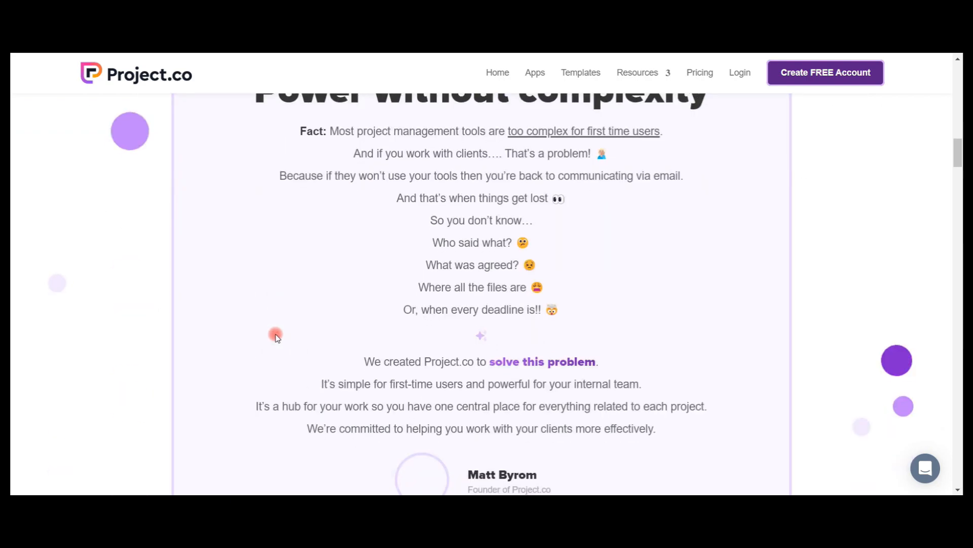
pyautogui.scroll(-15, 276, 338)
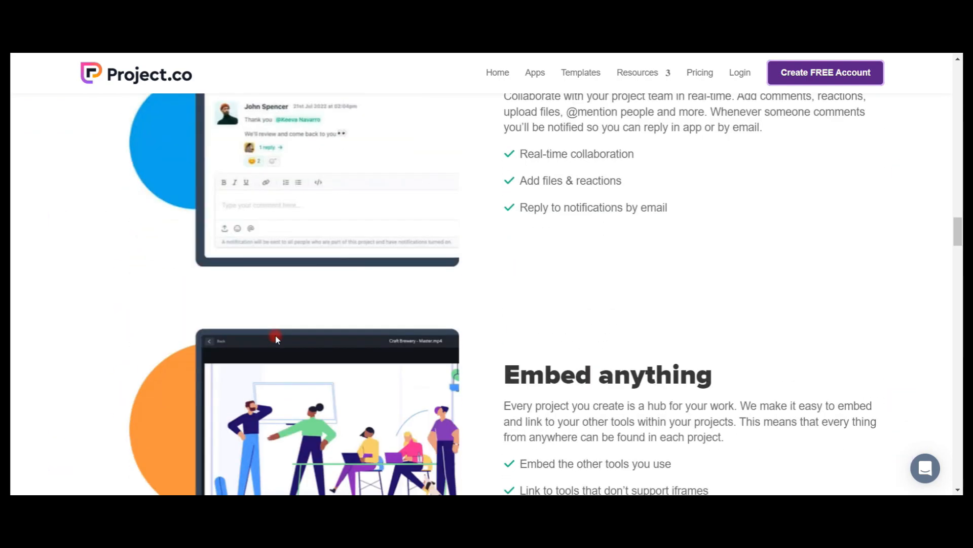
pyautogui.scroll(-15, 274, 346)
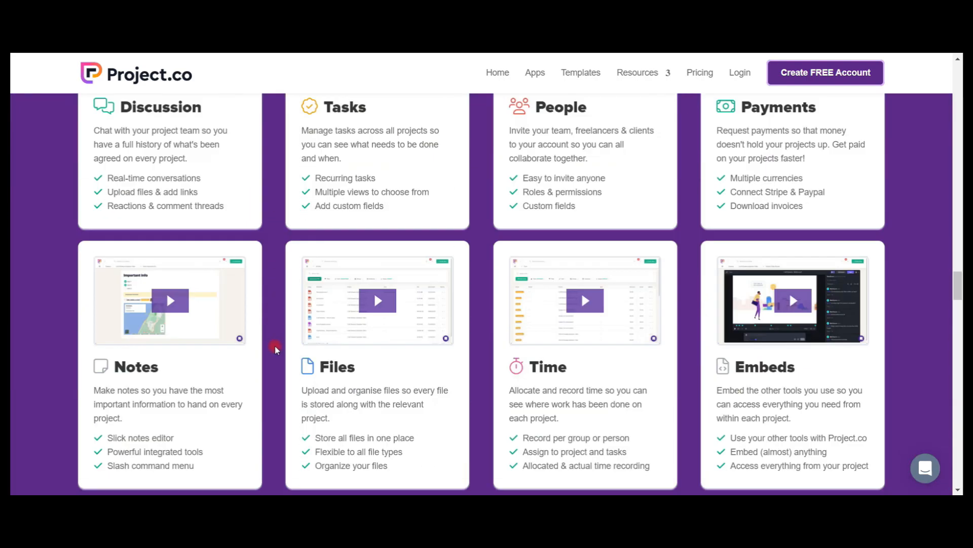
pyautogui.scroll(-15, 275, 348)
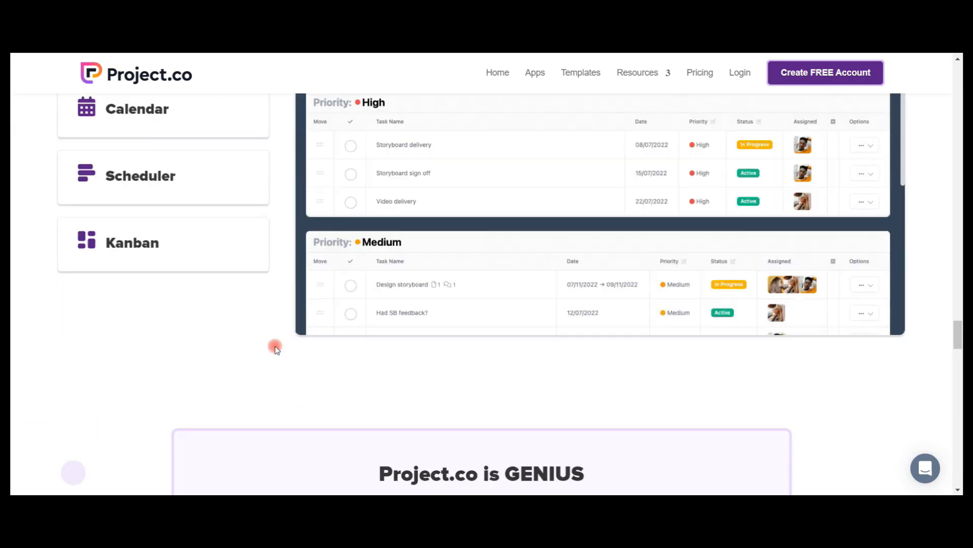
pyautogui.scroll(-15, 275, 348)
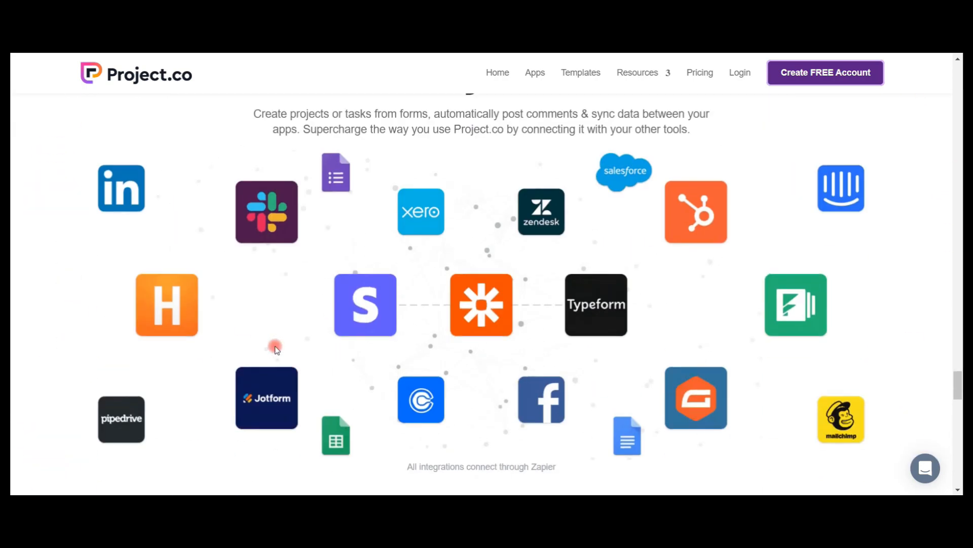
pyautogui.scroll(-15, 275, 348)
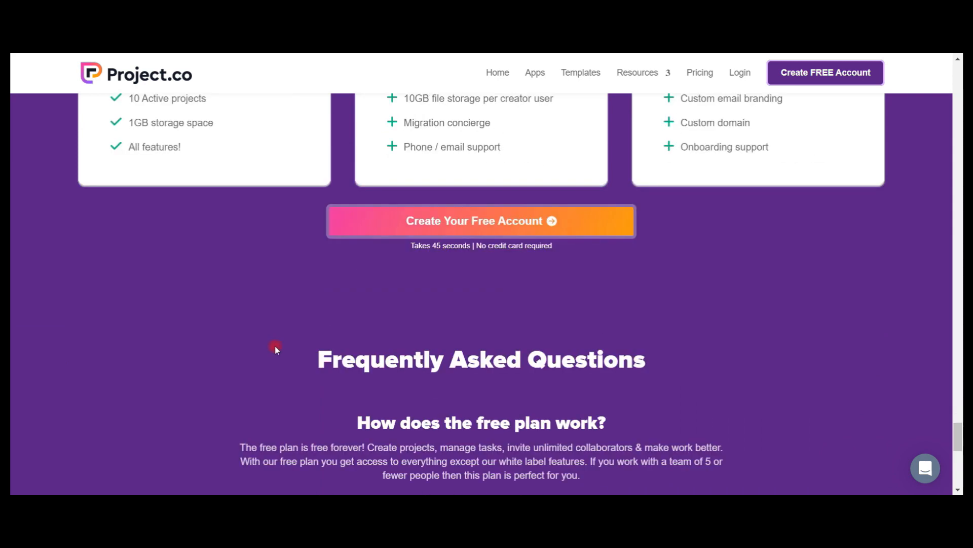
pyautogui.scroll(-3, 275, 348)
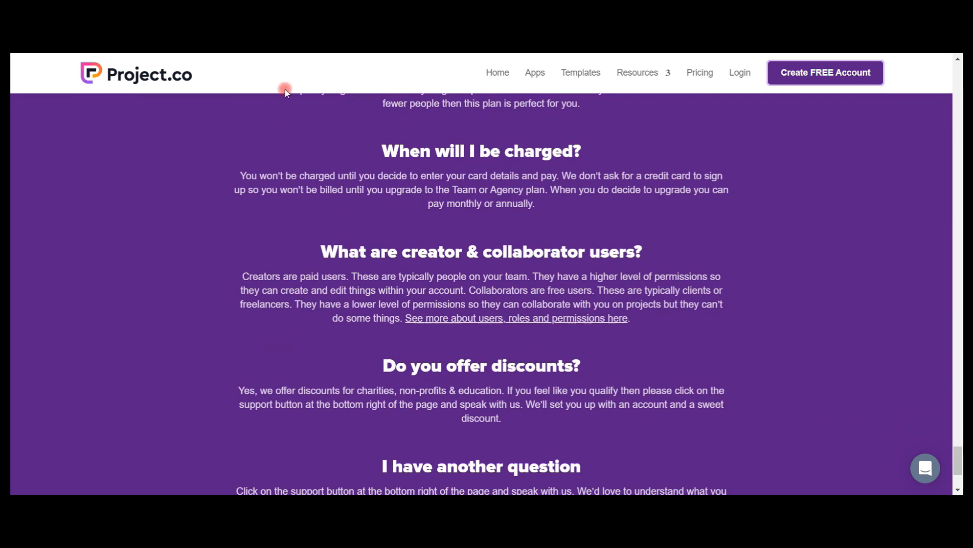
pyautogui.scroll(-3, 277, 284)
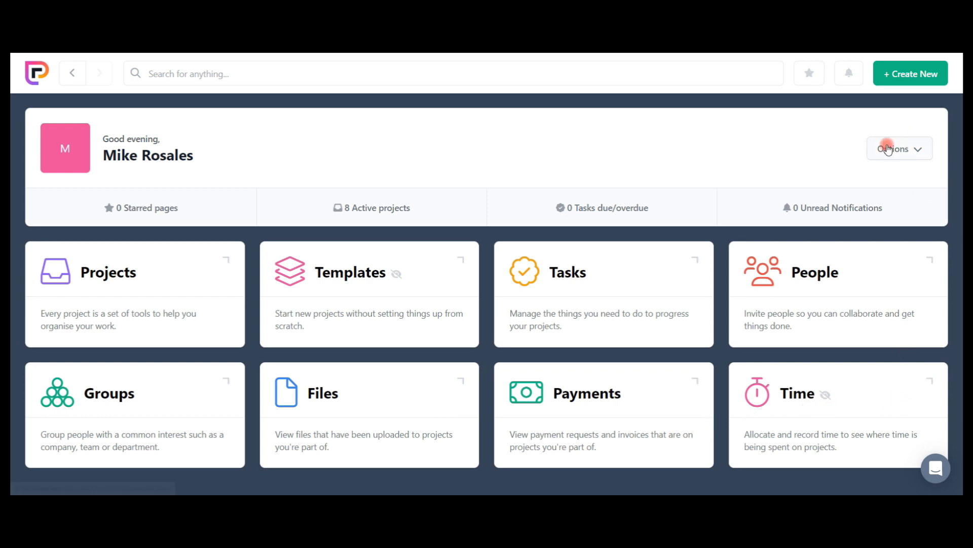
# Open the Projects list and look through the existing projects with their dates and statuses.
pyautogui.click(145, 272)
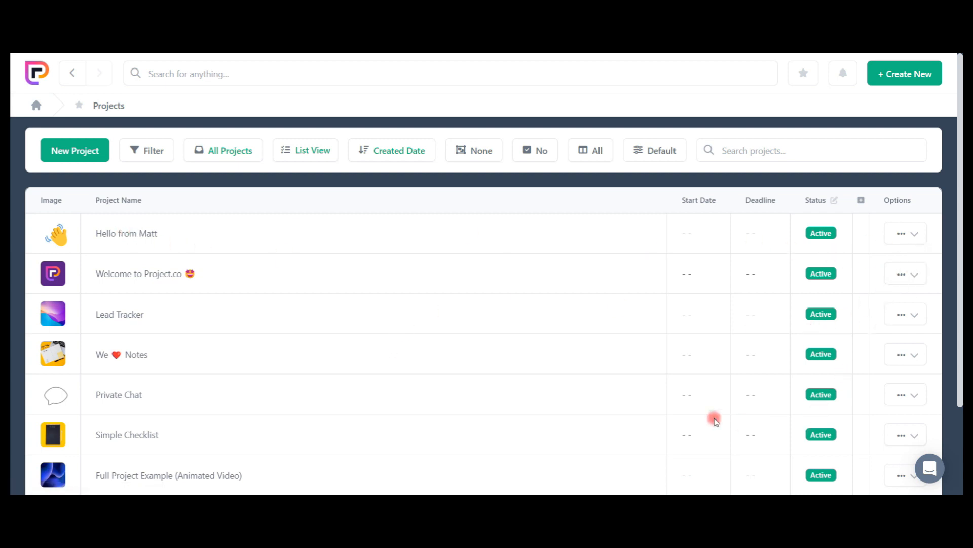
pyautogui.scroll(-3, 714, 418)
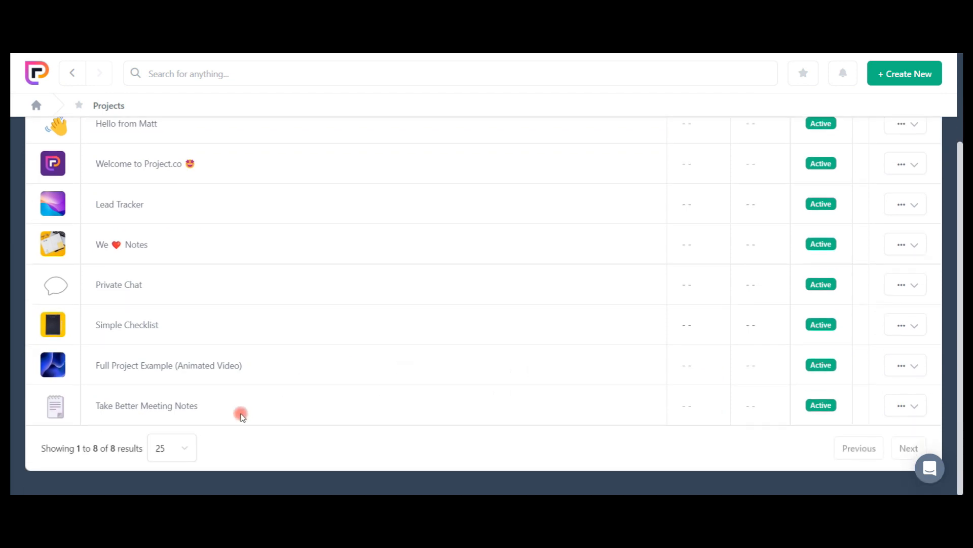
pyautogui.scroll(2, 243, 416)
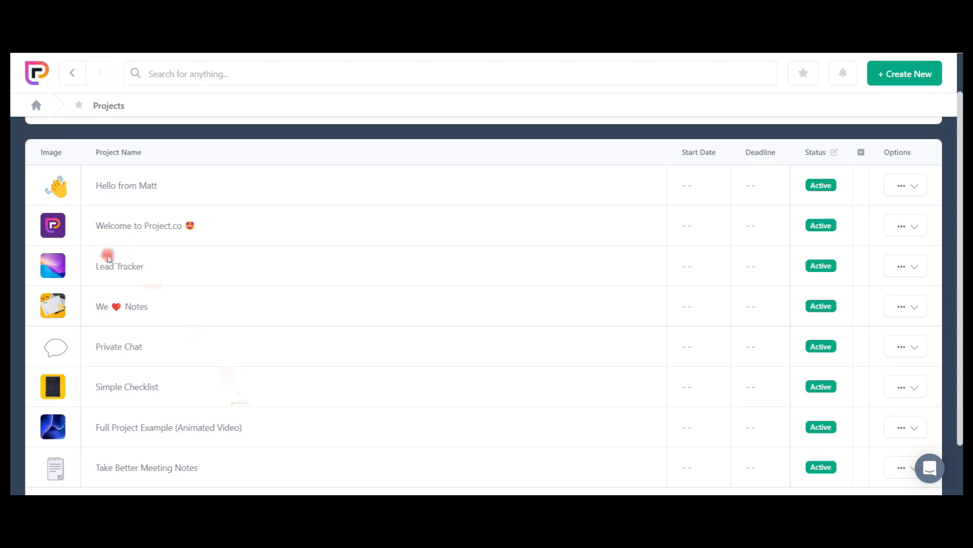
pyautogui.scroll(2, 229, 421)
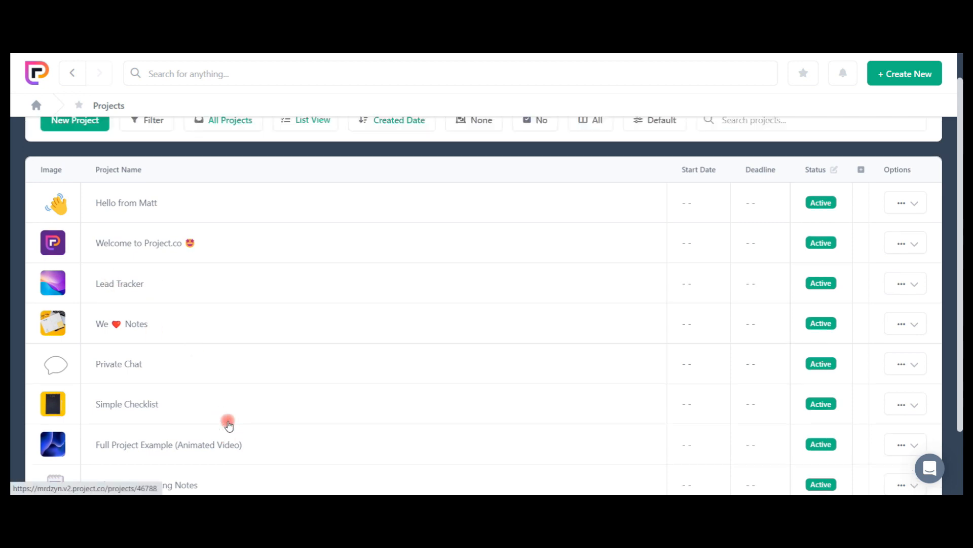
pyautogui.scroll(-3, 614, 353)
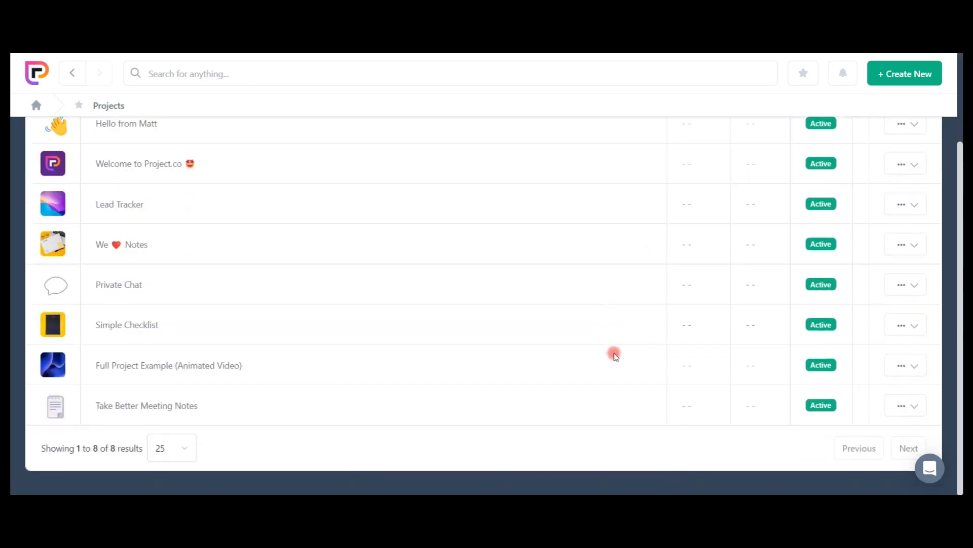
pyautogui.scroll(3, 614, 353)
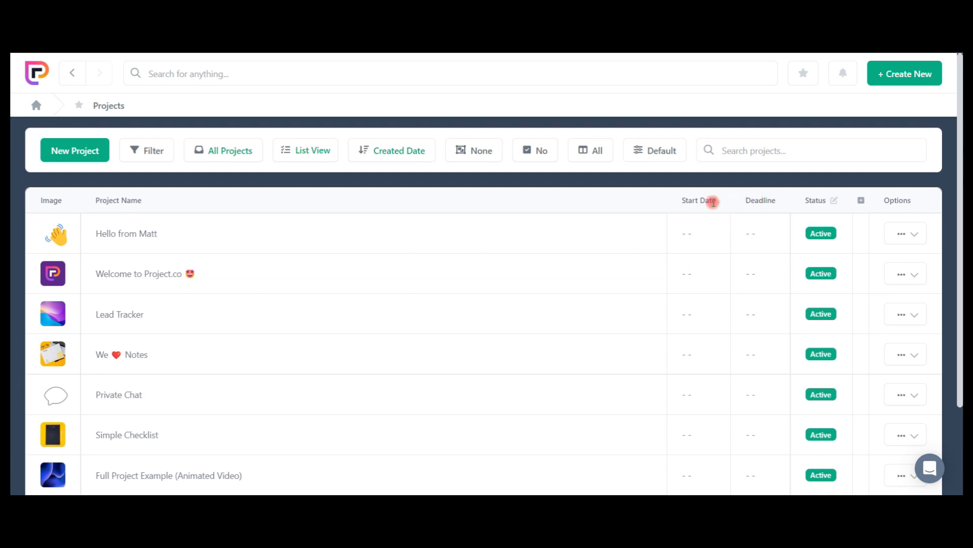
# Start a new project and name it "CRM Project".
pyautogui.click(878, 76)
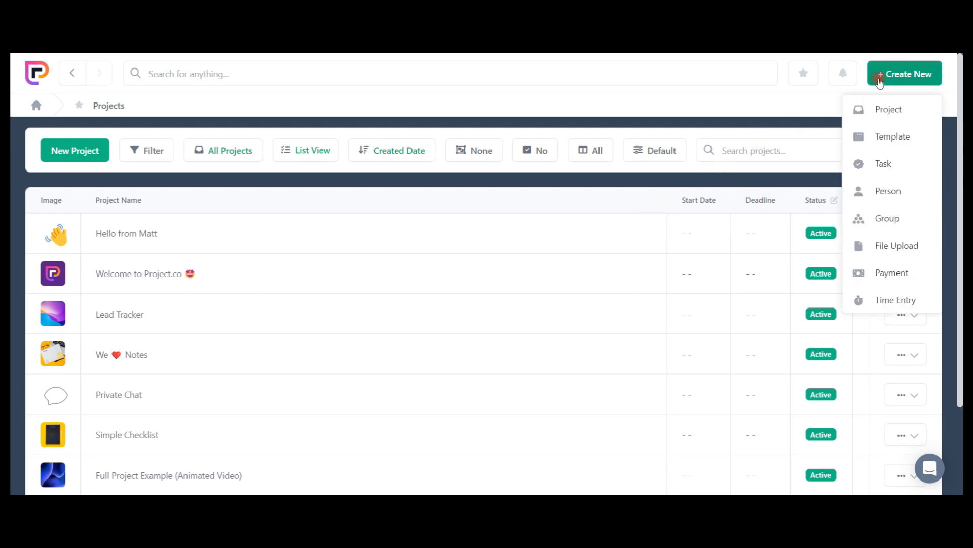
pyautogui.click(882, 115)
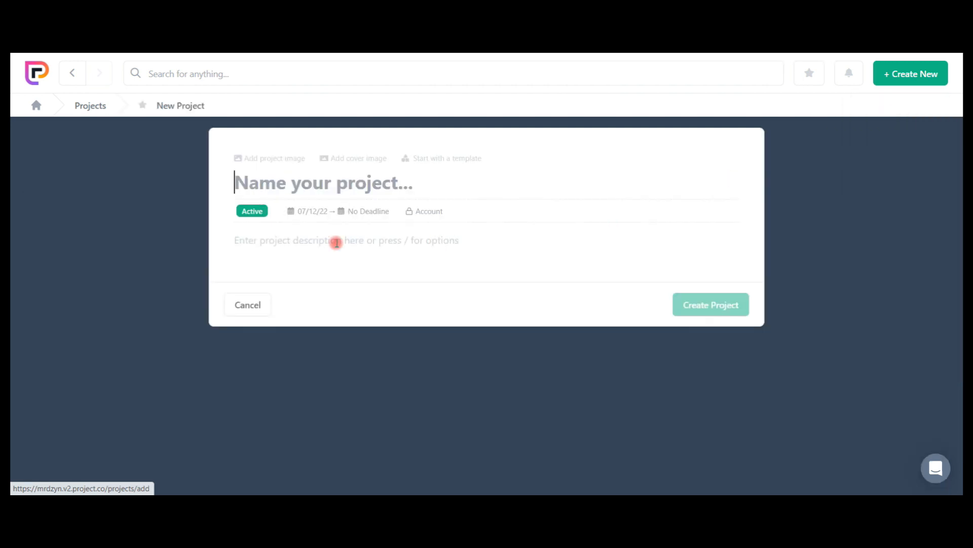
pyautogui.write('C')
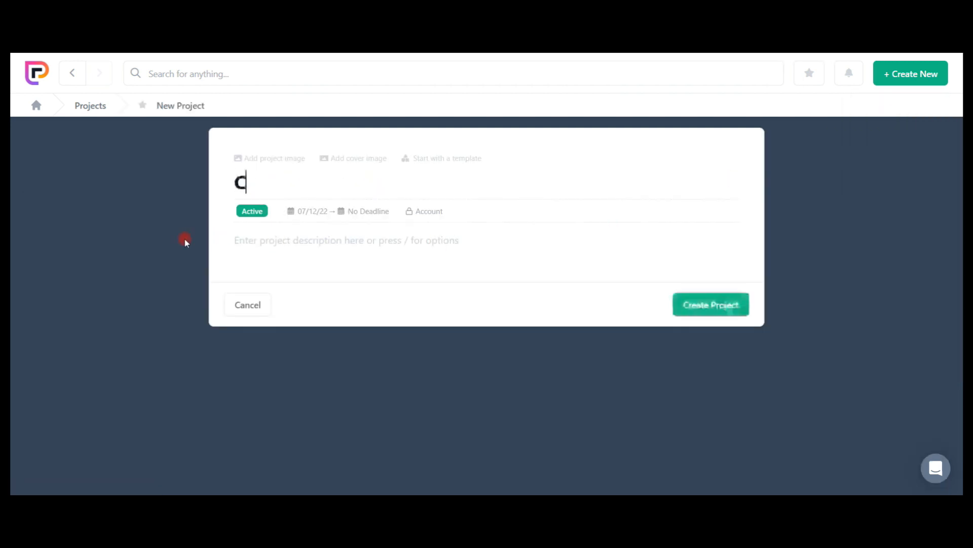
pyautogui.write('RM Project')
pyautogui.press('Tab')
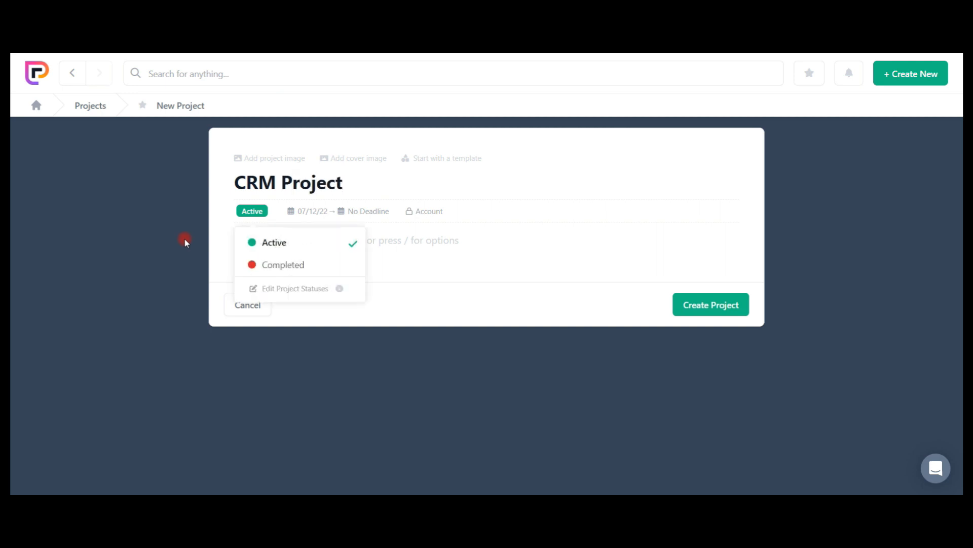
pyautogui.click(420, 259)
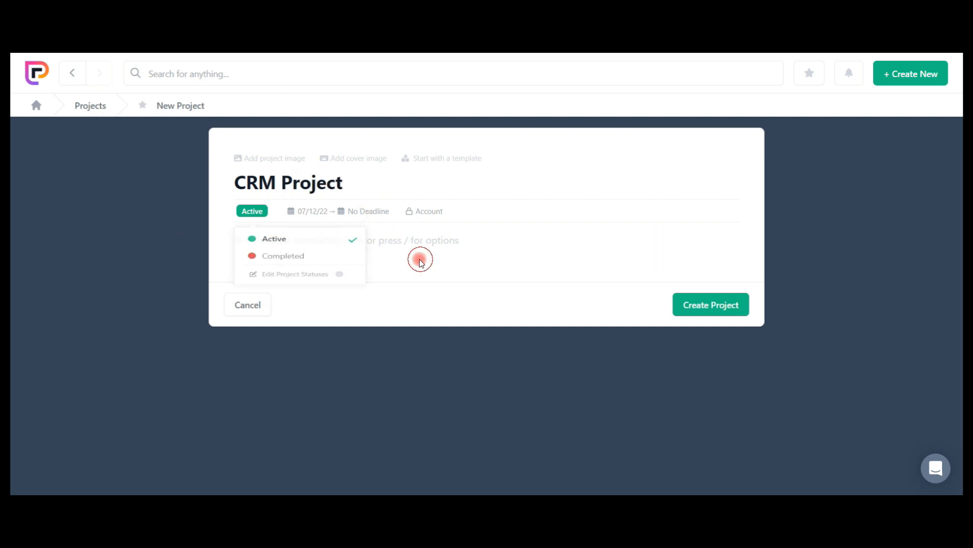
# Set the project's deadline to 31/07/23 and its visibility to "Project - Only visible to people who are invited to the project".
pyautogui.click(313, 213)
pyautogui.click(310, 324)
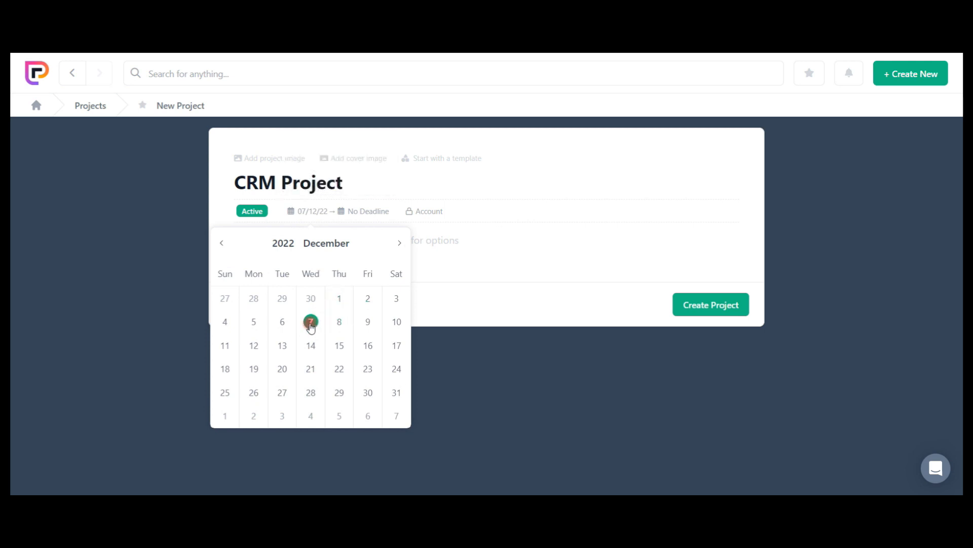
pyautogui.click(372, 215)
pyautogui.click(454, 245)
pyautogui.click(453, 245)
pyautogui.click(454, 245)
pyautogui.click(454, 245)
pyautogui.click(453, 244)
pyautogui.click(453, 245)
pyautogui.click(454, 245)
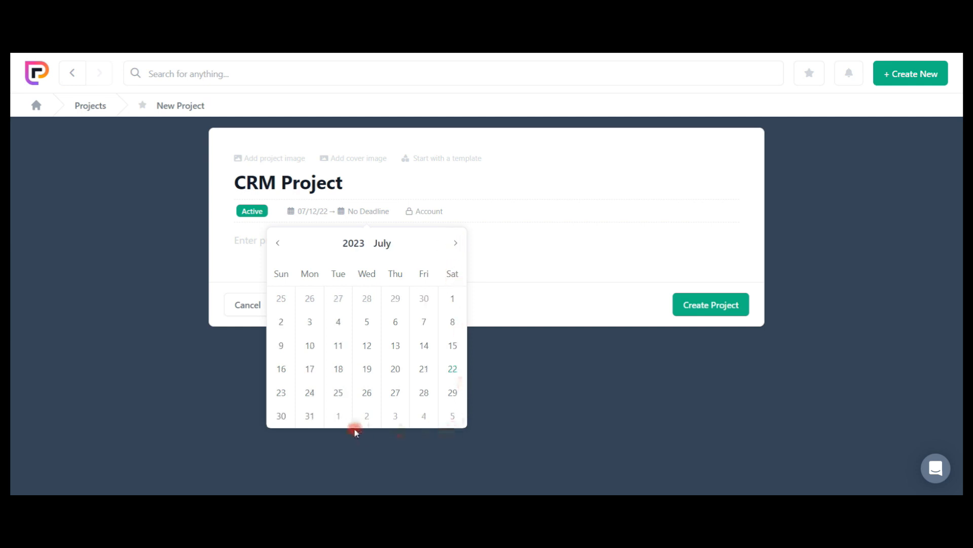
pyautogui.click(311, 418)
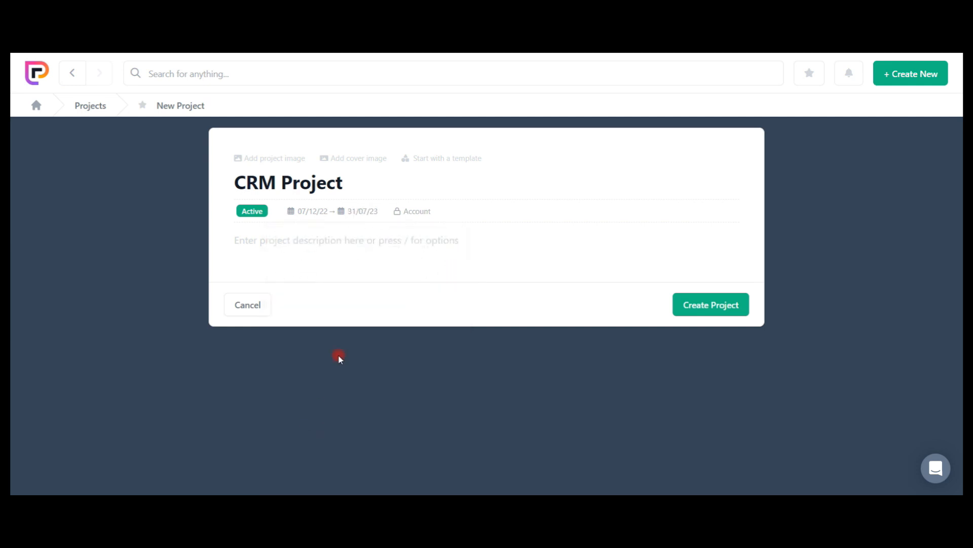
pyautogui.click(411, 212)
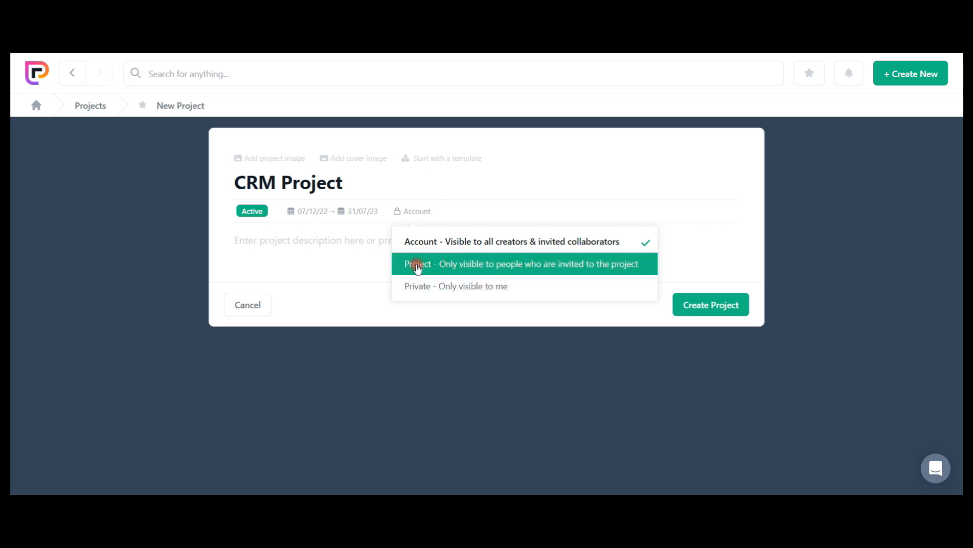
pyautogui.click(495, 266)
# Enter the description "This is a project" and create the project.
pyautogui.click(306, 247)
pyautogui.write('This is a project')
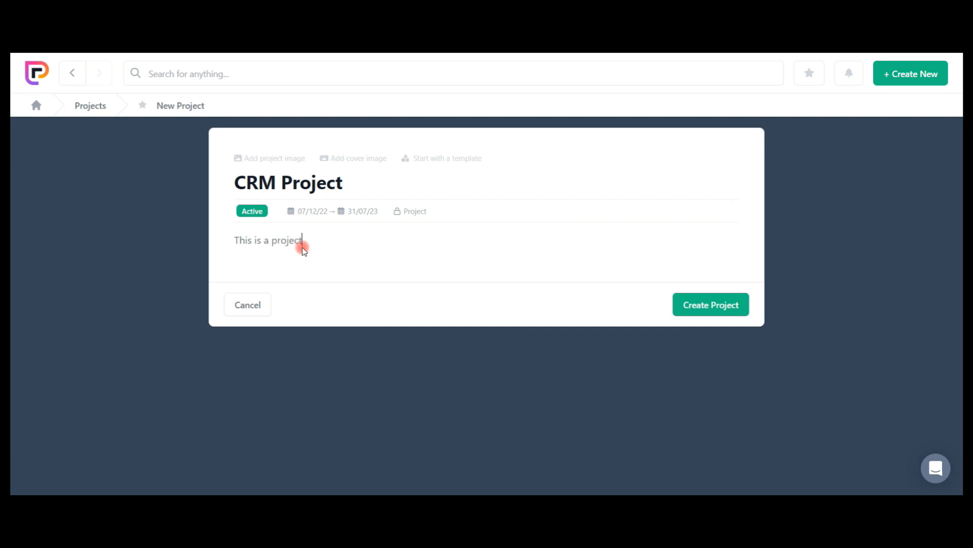
pyautogui.click(735, 300)
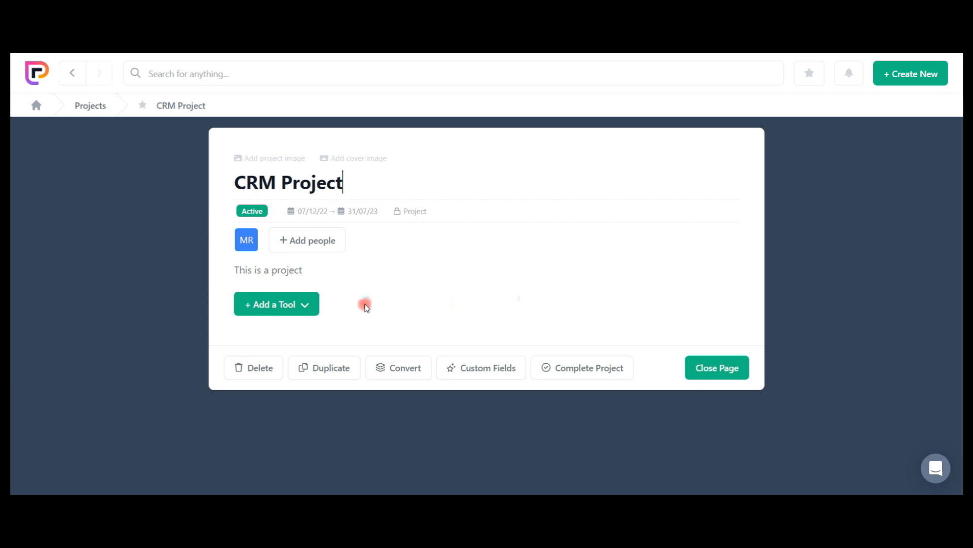
# Add the Discussion, Files and Tasks tools to CRM Project.
pyautogui.click(306, 305)
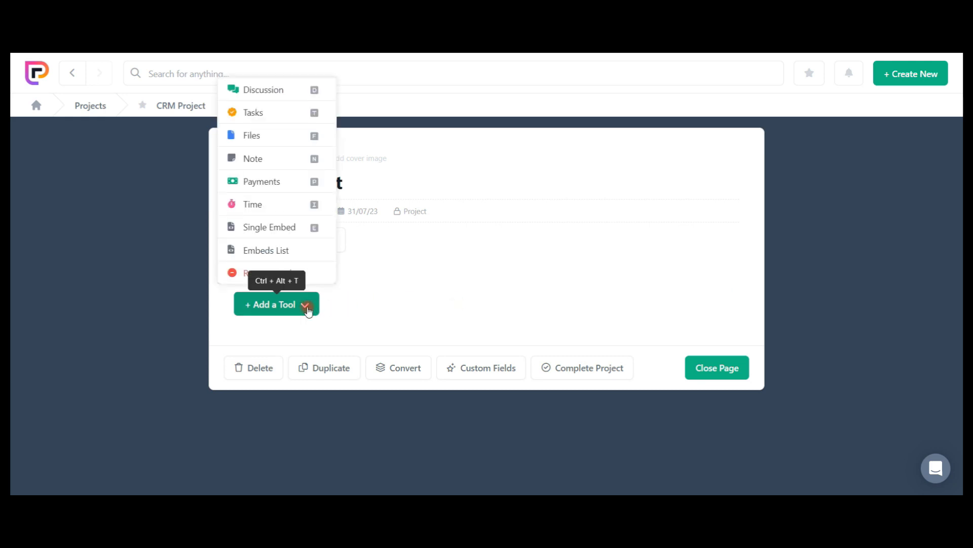
pyautogui.click(265, 90)
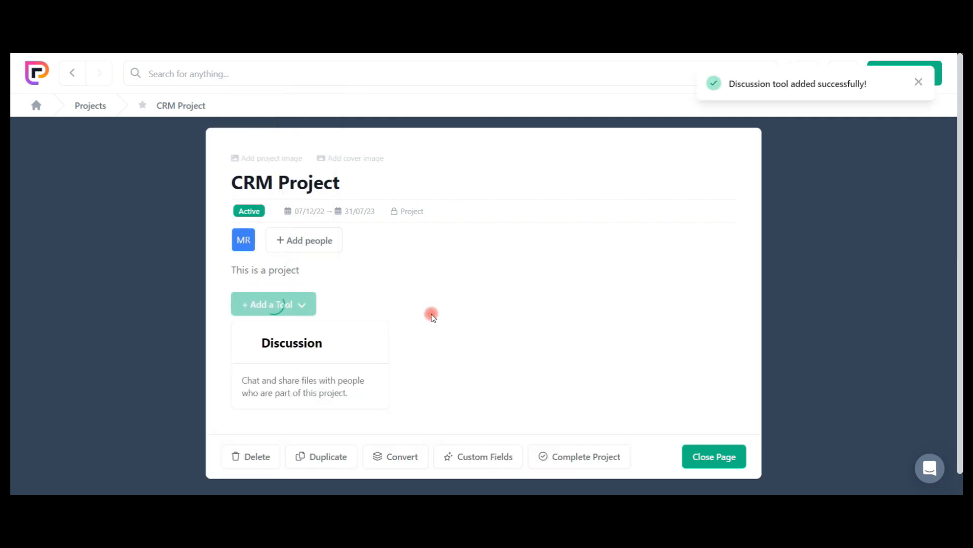
pyautogui.click(300, 306)
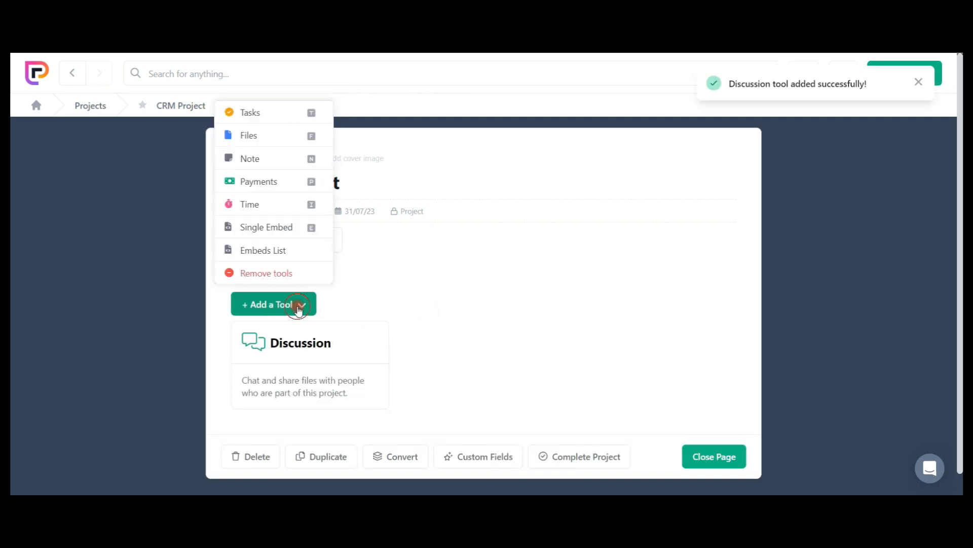
pyautogui.click(254, 135)
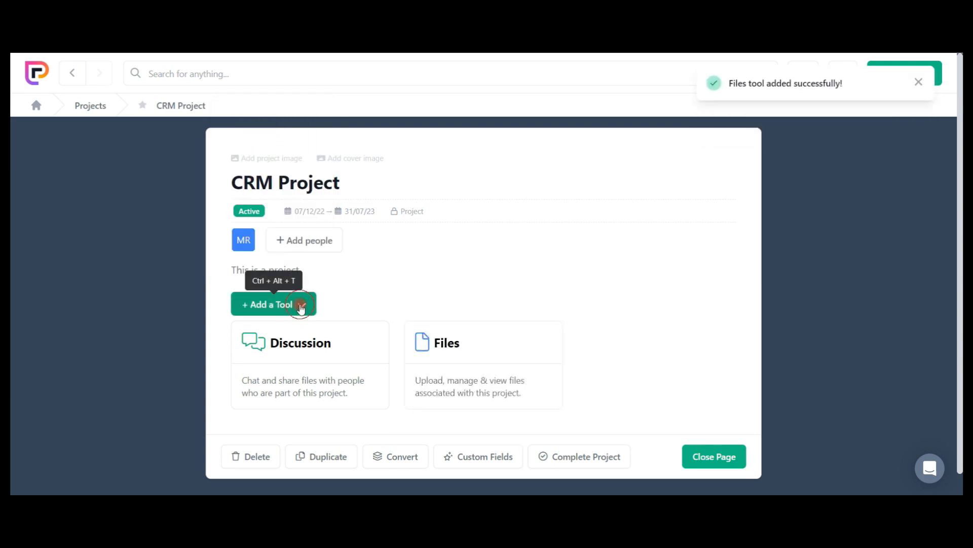
pyautogui.click(302, 306)
pyautogui.click(278, 337)
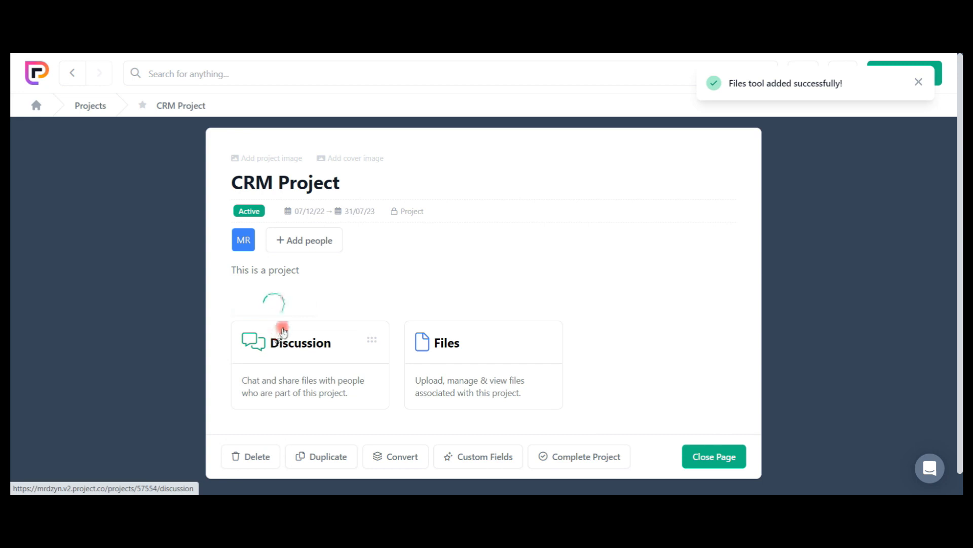
# Add two Note tools to CRM Project.
pyautogui.click(303, 306)
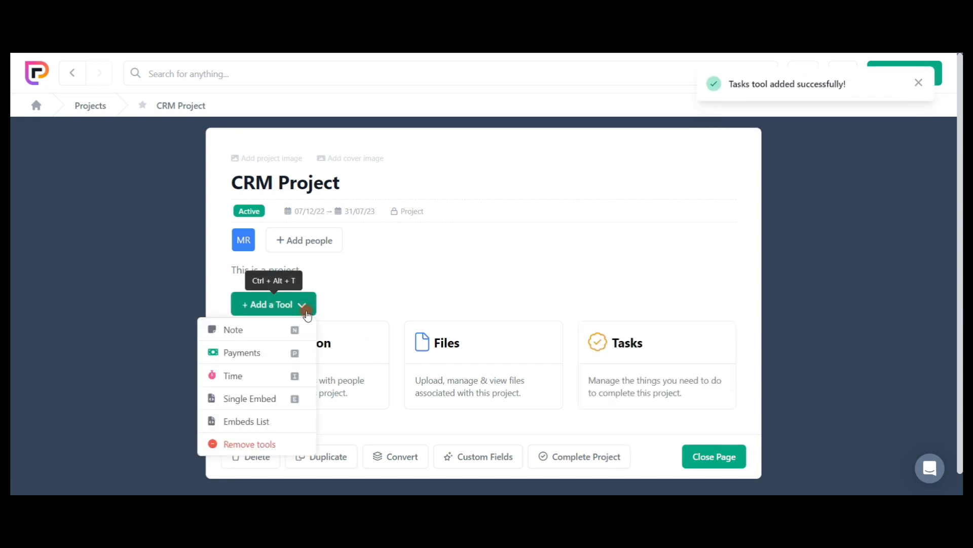
pyautogui.click(285, 335)
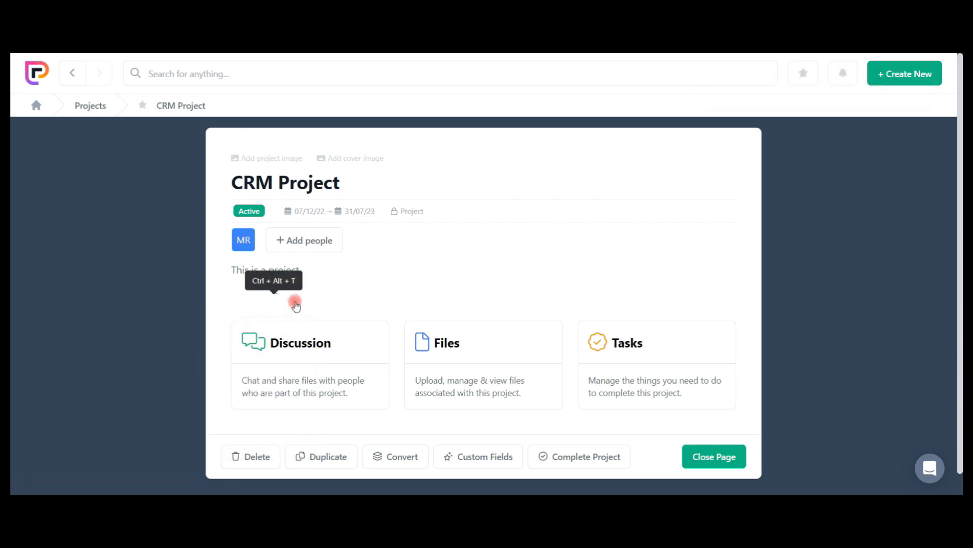
pyautogui.scroll(-1, 295, 304)
pyautogui.click(296, 243)
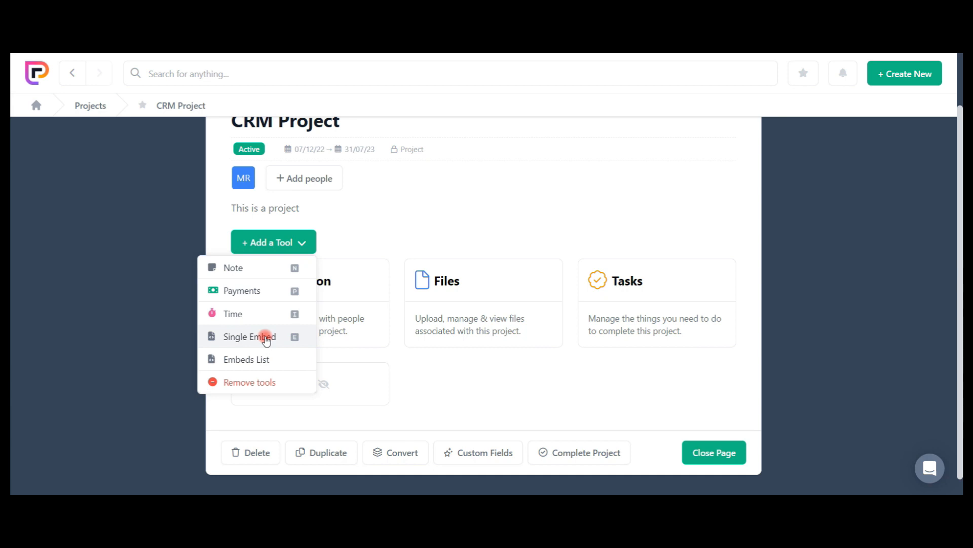
pyautogui.click(249, 269)
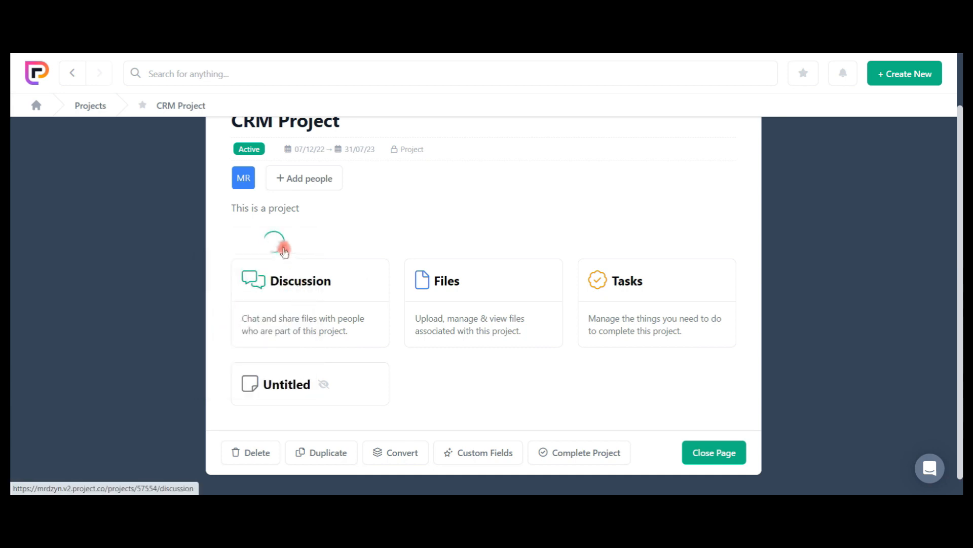
# Add the Payments and Time tools to CRM Project.
pyautogui.click(282, 243)
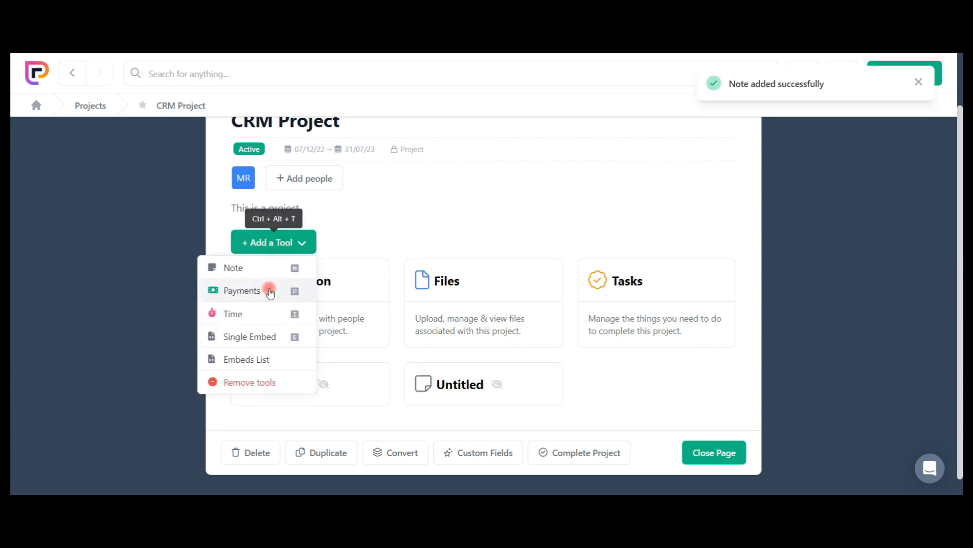
pyautogui.click(242, 291)
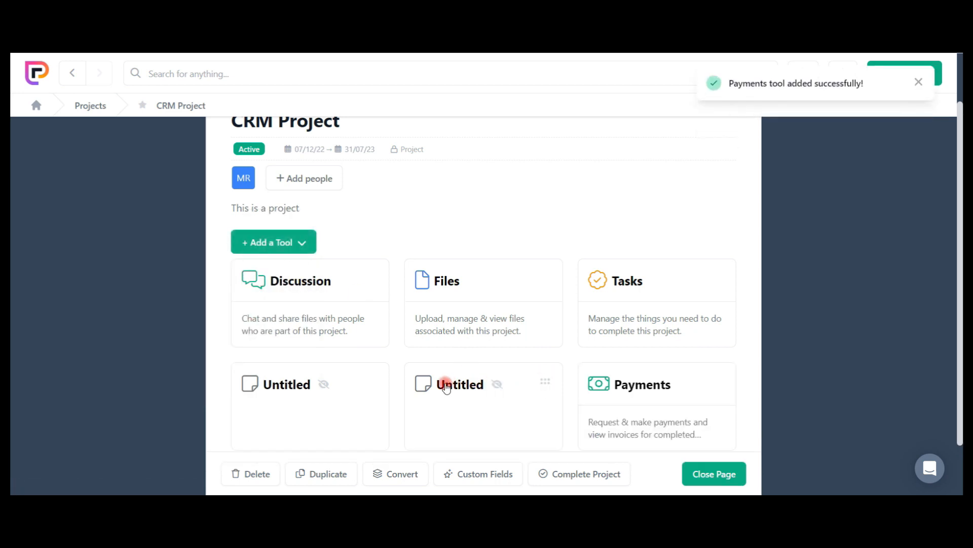
pyautogui.click(302, 244)
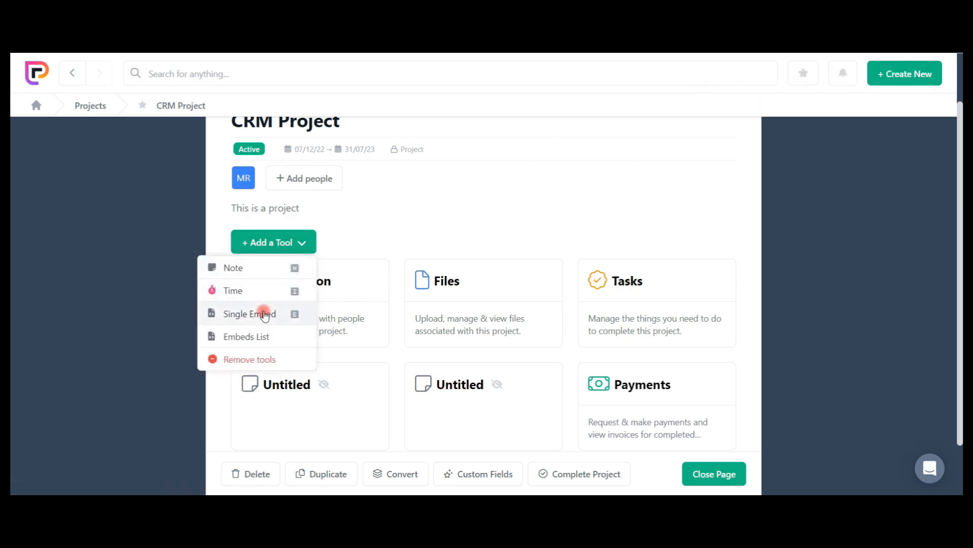
pyautogui.click(253, 290)
# Title the first untitled note "this is a note", enter "this is sthe description" as its text, and return to CRM Project.
pyautogui.scroll(-1, 513, 406)
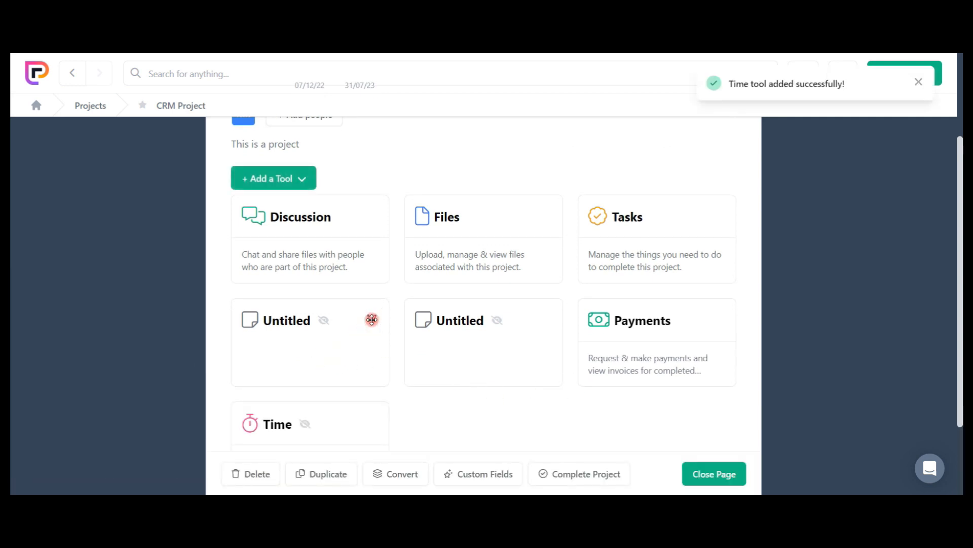
pyautogui.moveTo(323, 323)
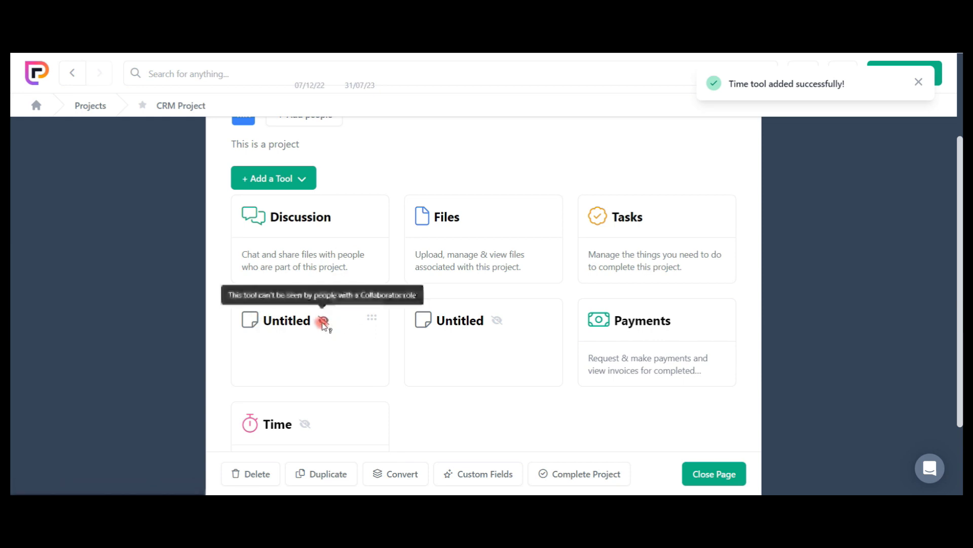
pyautogui.click(266, 320)
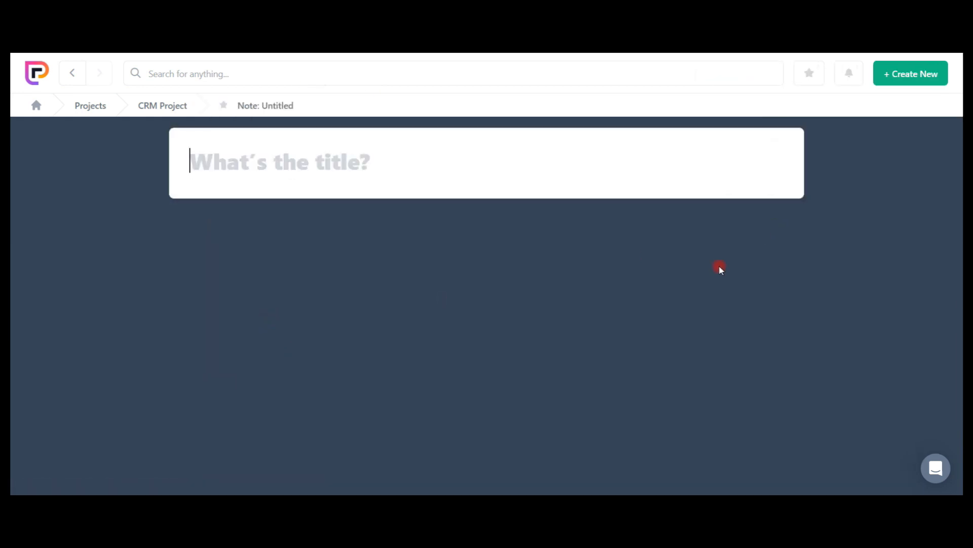
pyautogui.write('this is a note')
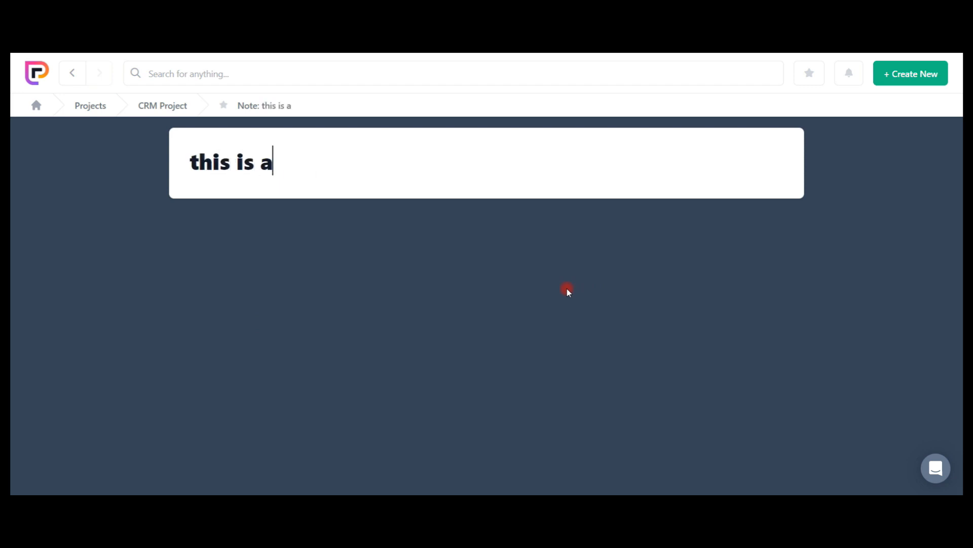
pyautogui.press('Return')
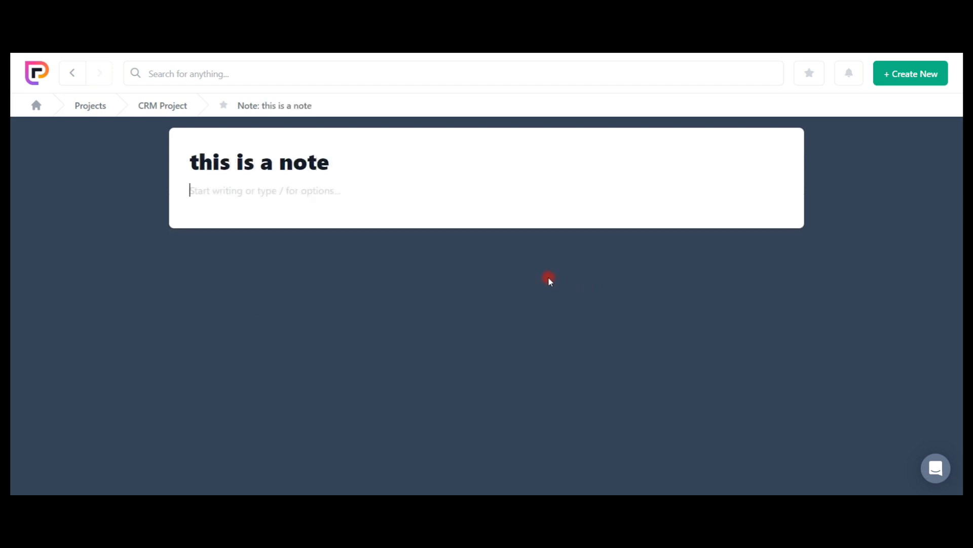
pyautogui.write('this is sthe description')
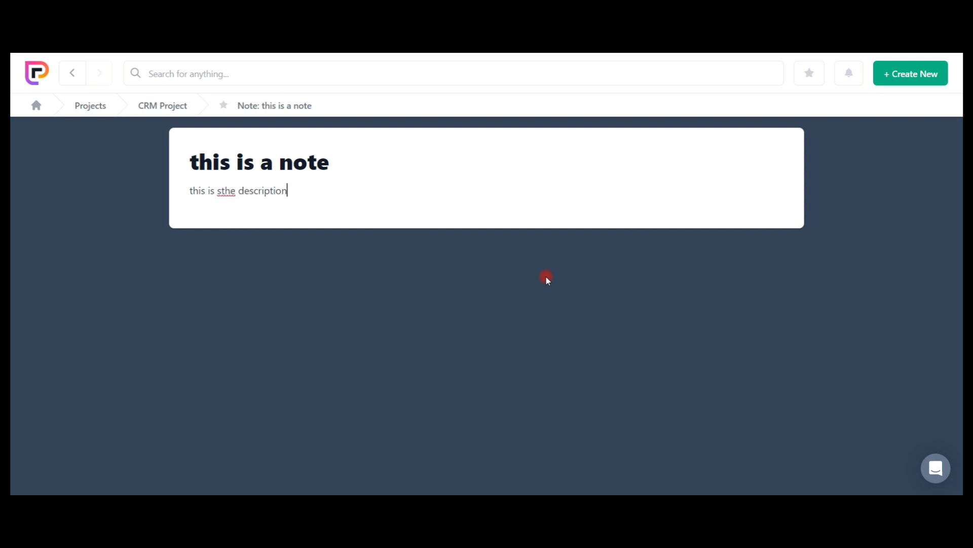
pyautogui.click(174, 108)
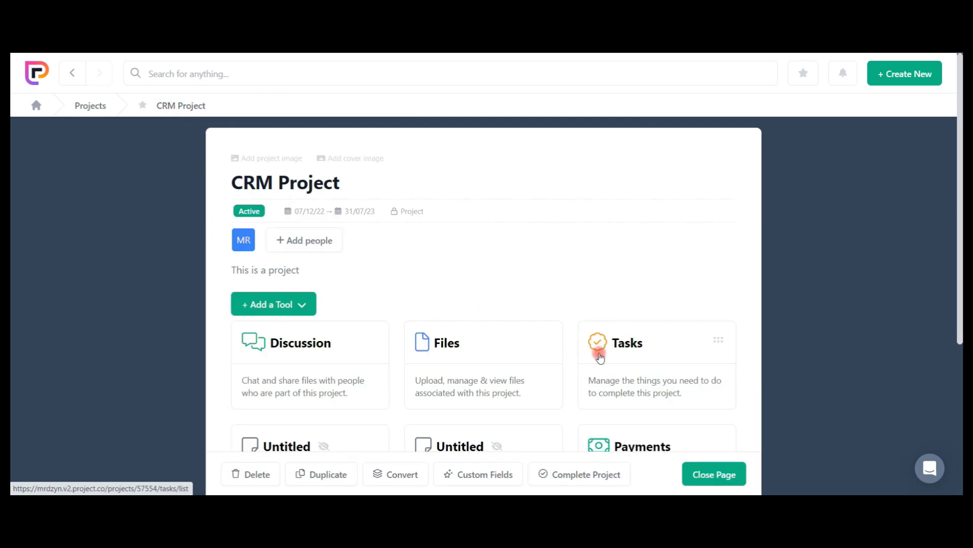
# Close the project page and reopen CRM Project from the projects list to check its updated note.
pyautogui.scroll(-3, 569, 362)
pyautogui.click(710, 479)
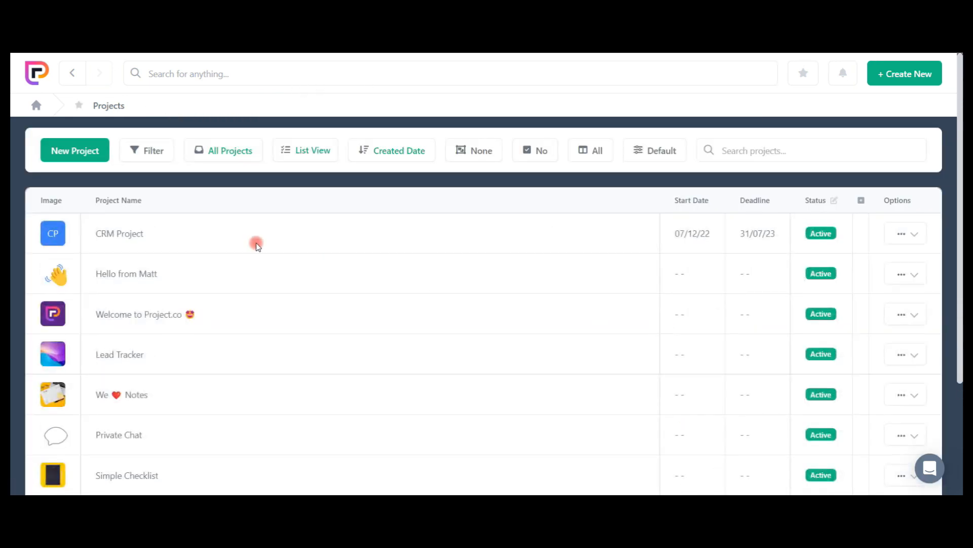
pyautogui.click(133, 234)
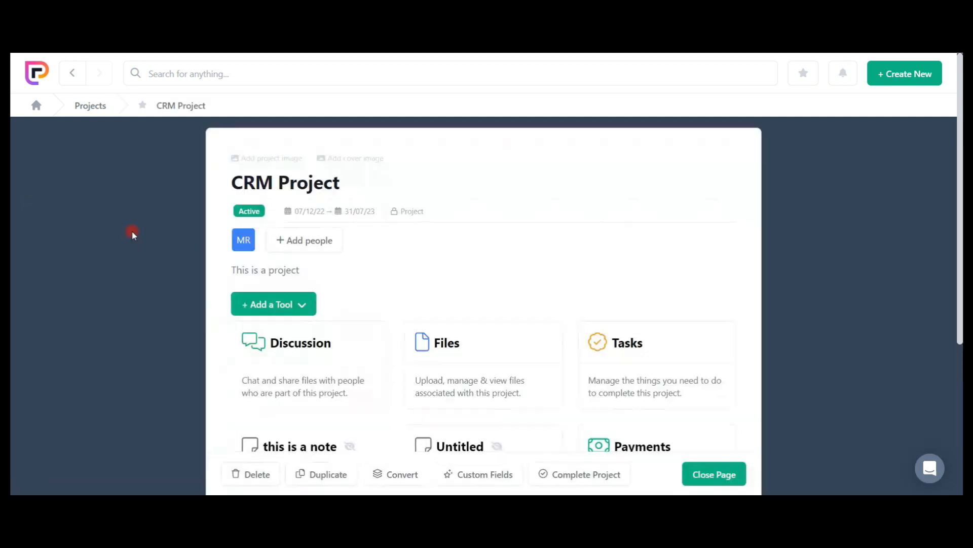
pyautogui.scroll(-3, 463, 335)
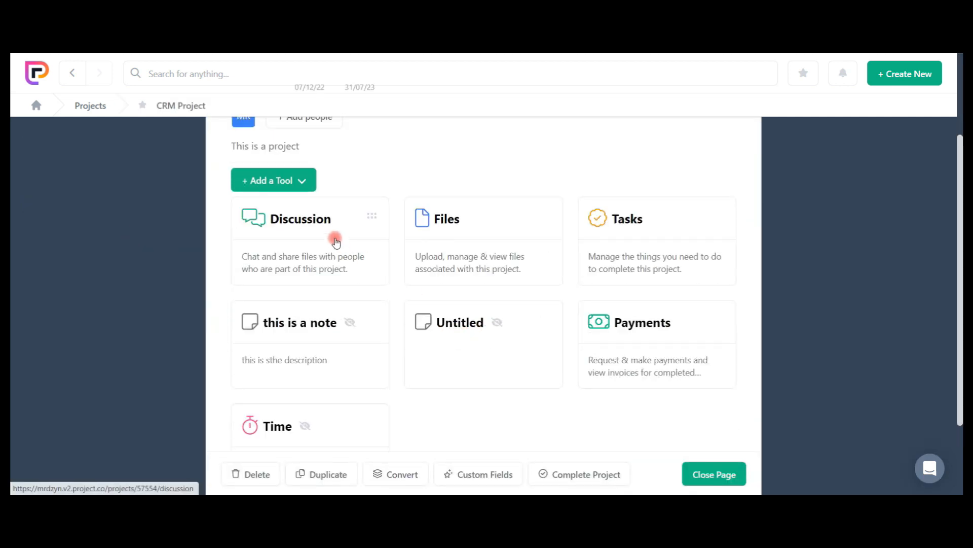
# View CRM Project's Discussion and Tasks tools, returning to the project page after each.
pyautogui.click(362, 236)
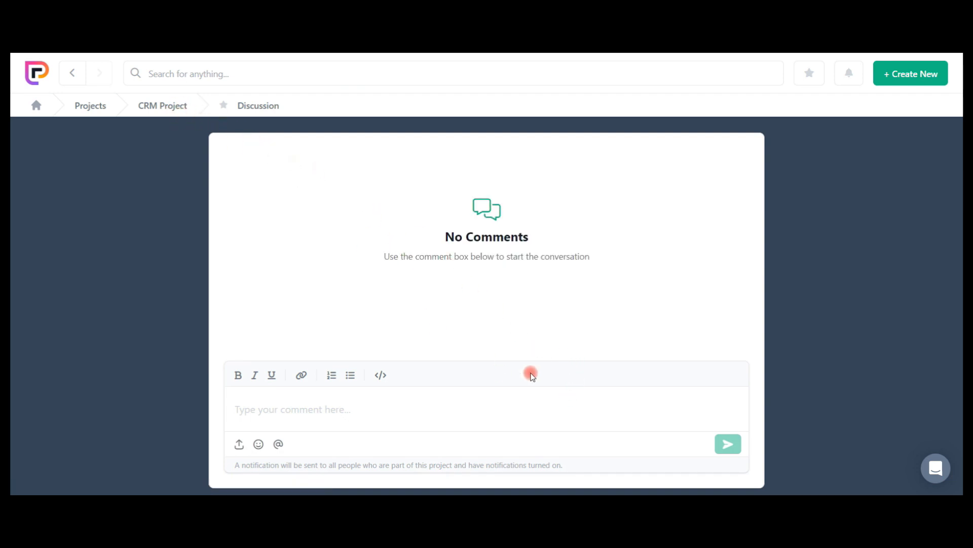
pyautogui.click(170, 100)
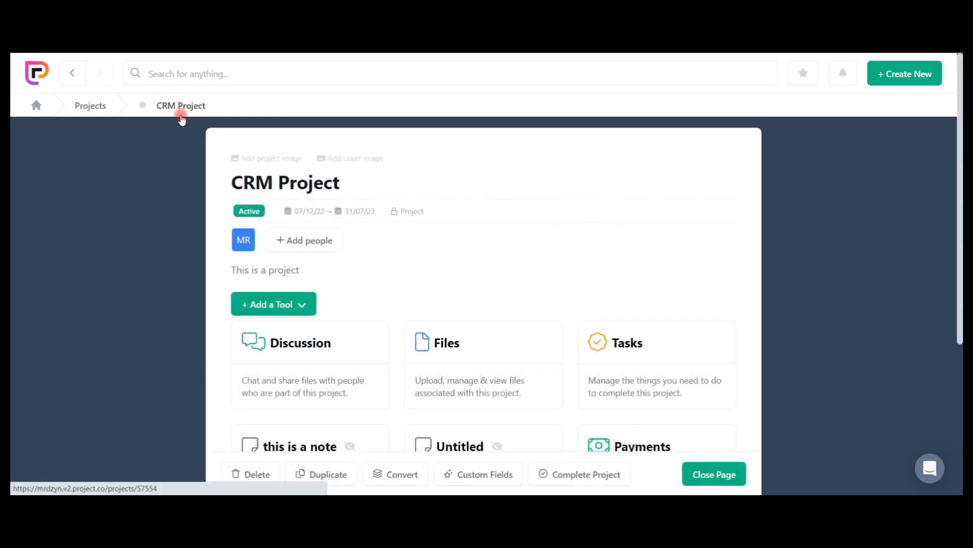
pyautogui.scroll(-3, 683, 341)
pyautogui.click(630, 236)
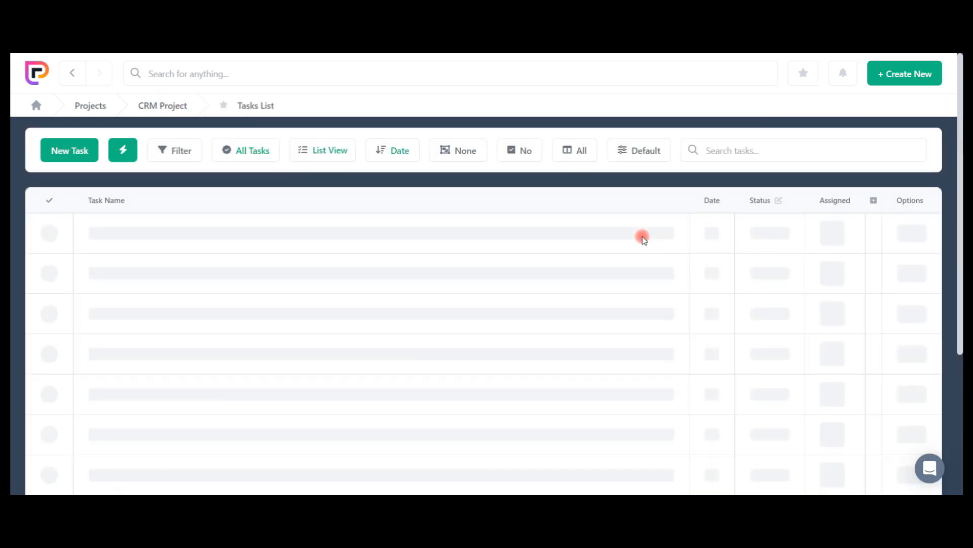
pyautogui.click(180, 103)
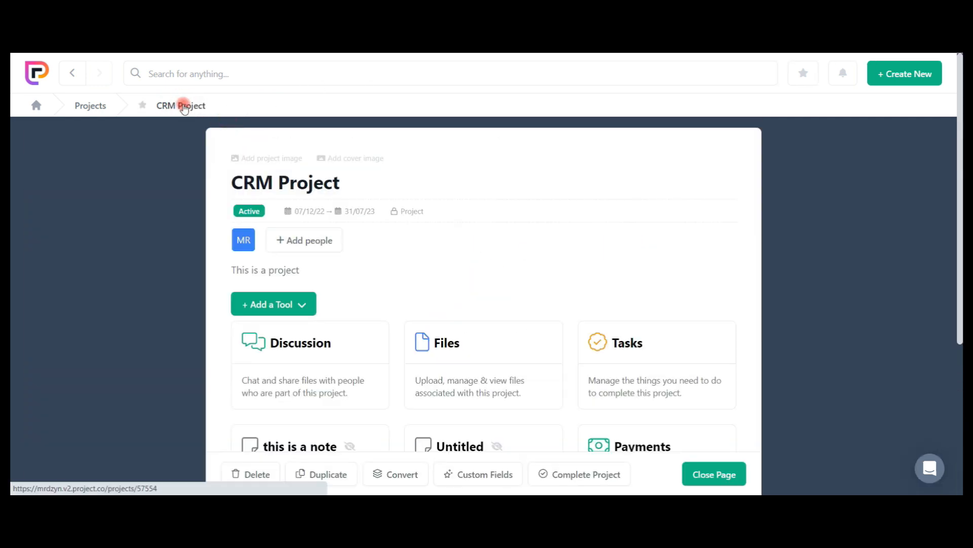
pyautogui.scroll(-3, 497, 345)
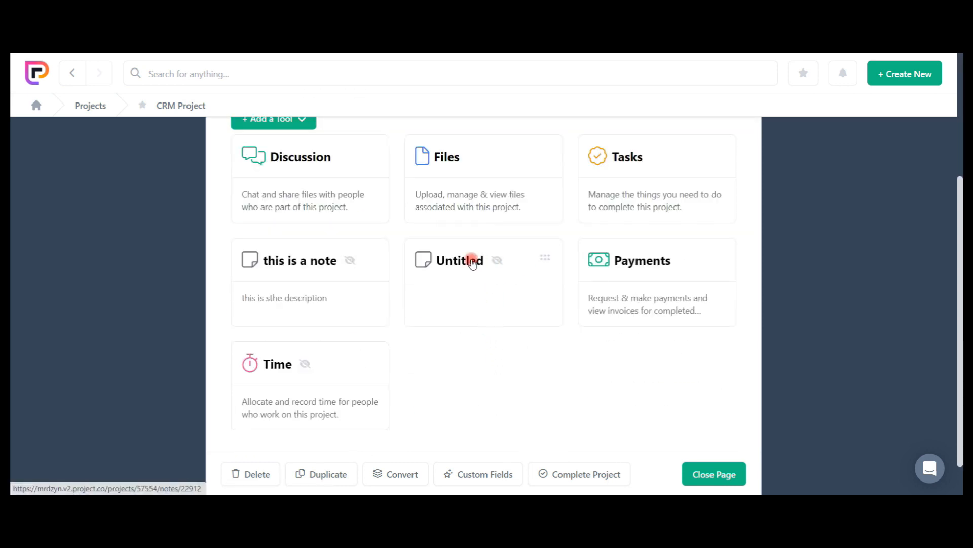
pyautogui.click(265, 471)
pyautogui.click(557, 305)
# Create a project-level custom field named "Ratings" of type Numeric for CRM Project, and return to the project page.
pyautogui.scroll(-1, 533, 441)
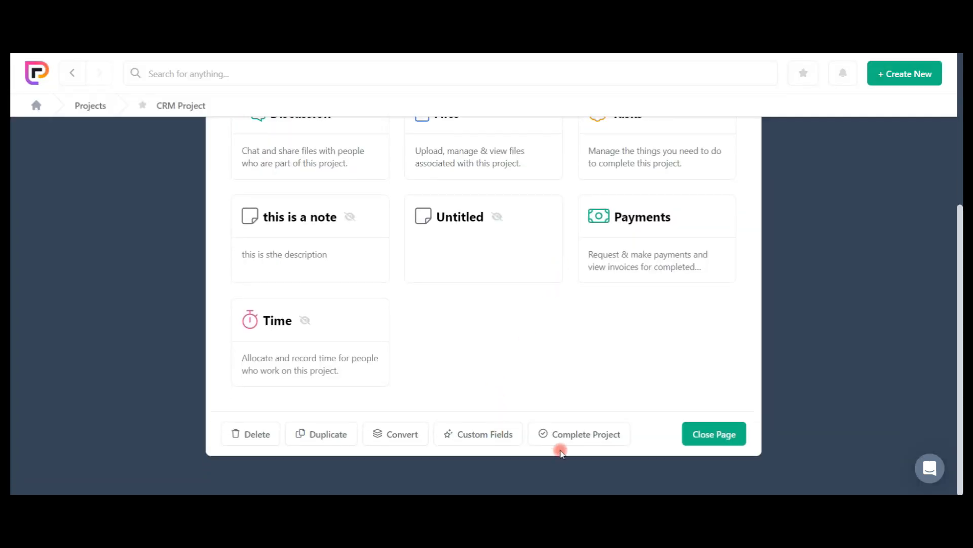
pyautogui.click(495, 435)
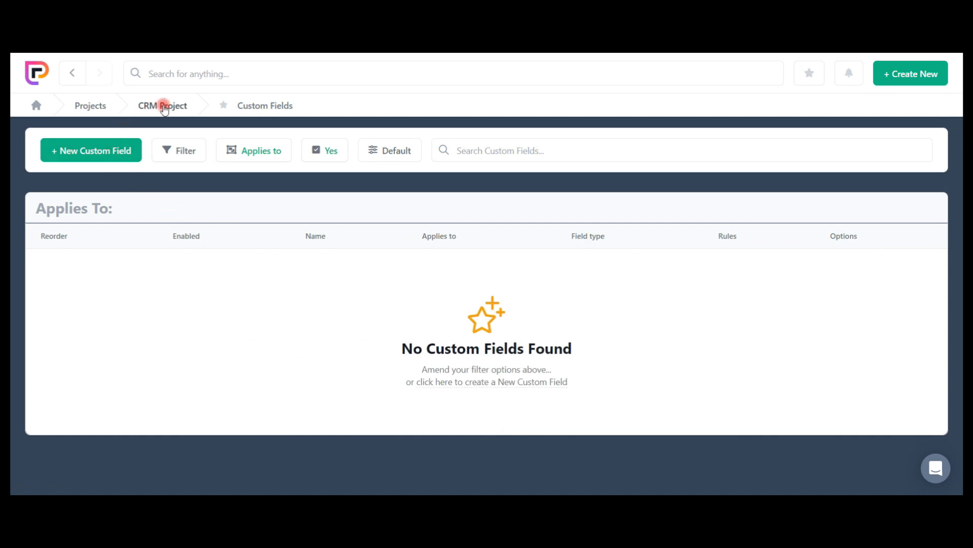
pyautogui.click(112, 151)
pyautogui.click(479, 214)
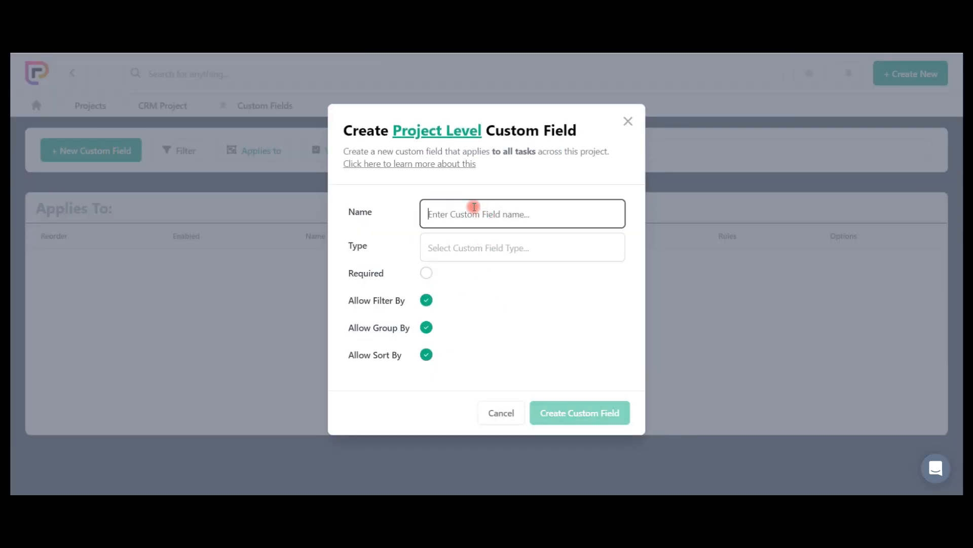
pyautogui.write('Ratings')
pyautogui.press('Tab')
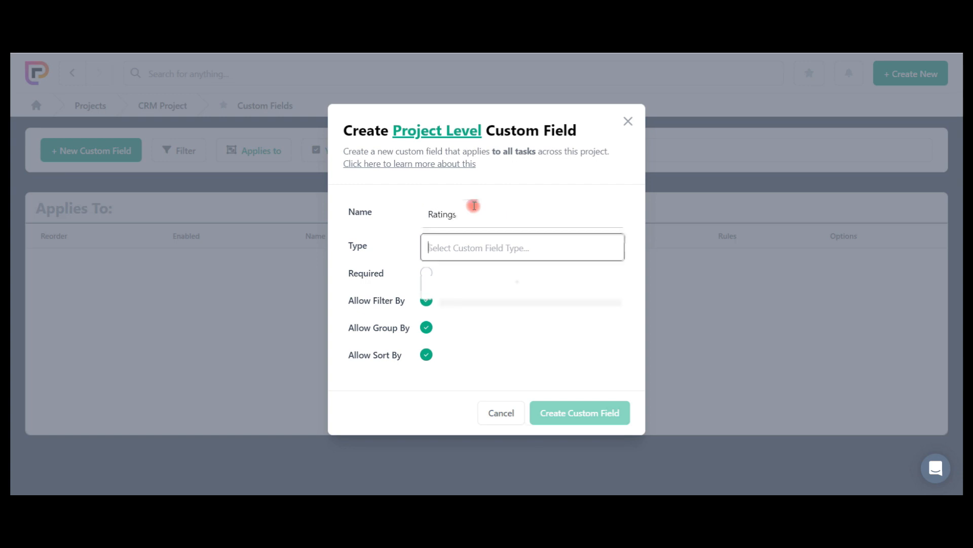
pyautogui.scroll(-1, 507, 380)
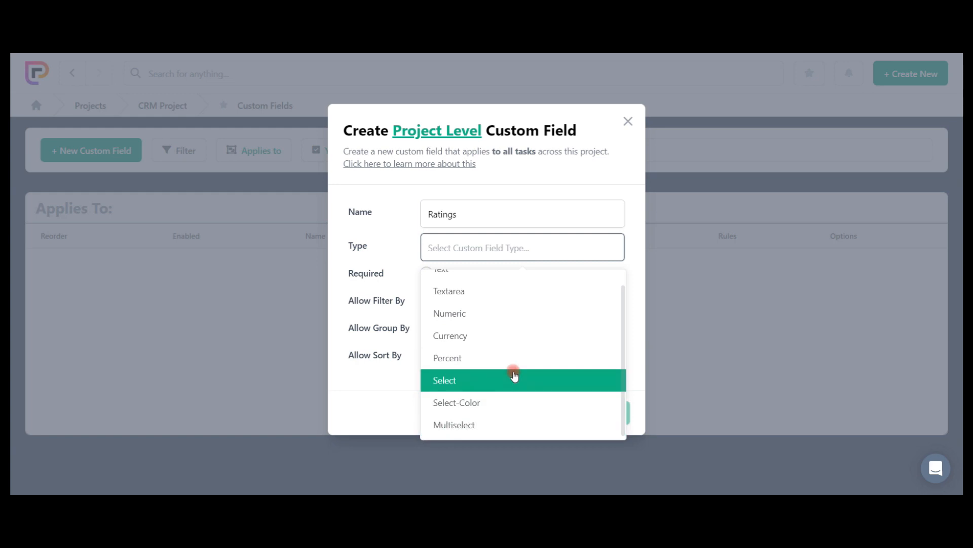
pyautogui.scroll(1, 522, 370)
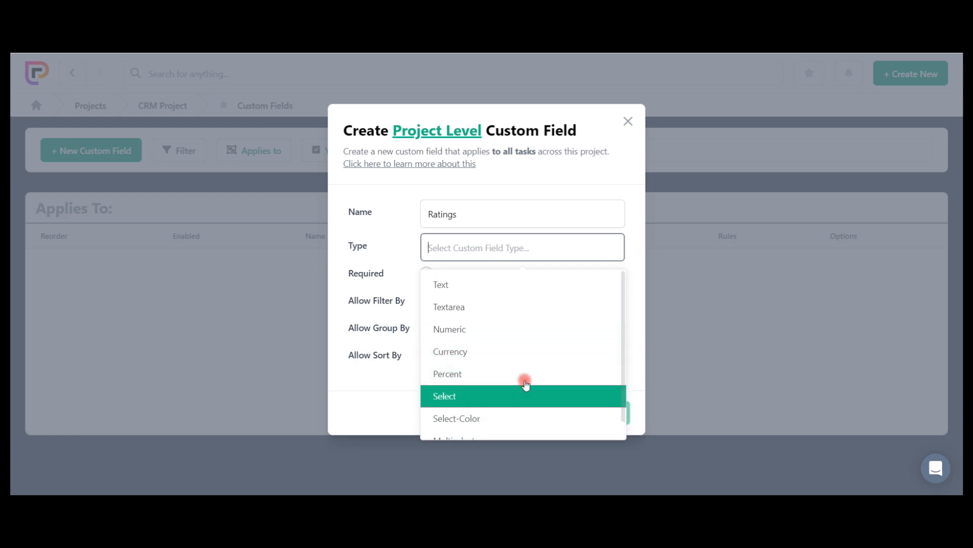
pyautogui.click(513, 330)
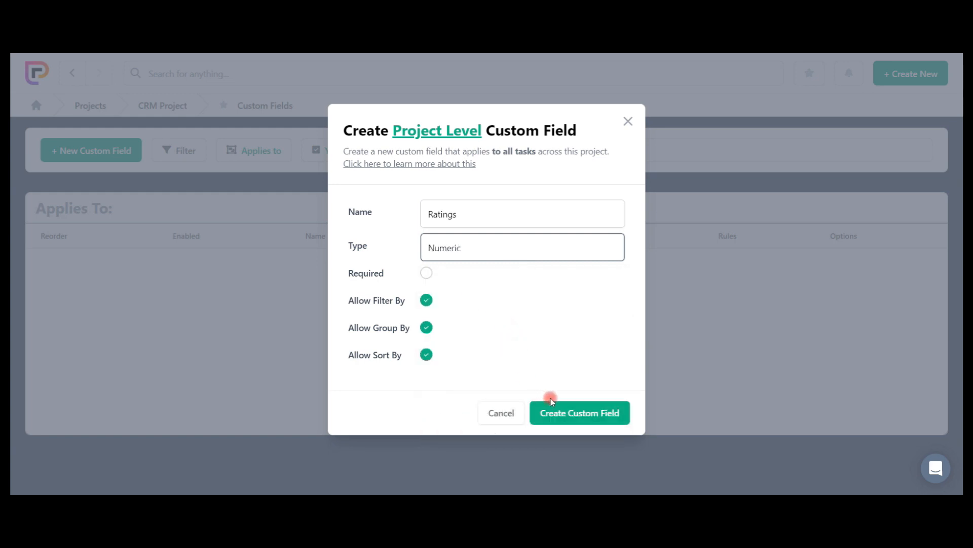
pyautogui.click(563, 409)
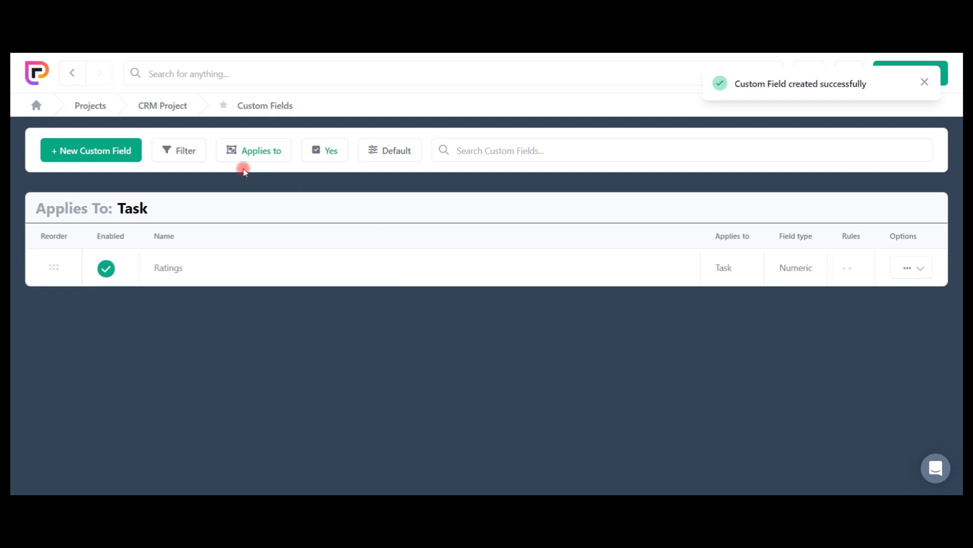
pyautogui.click(172, 106)
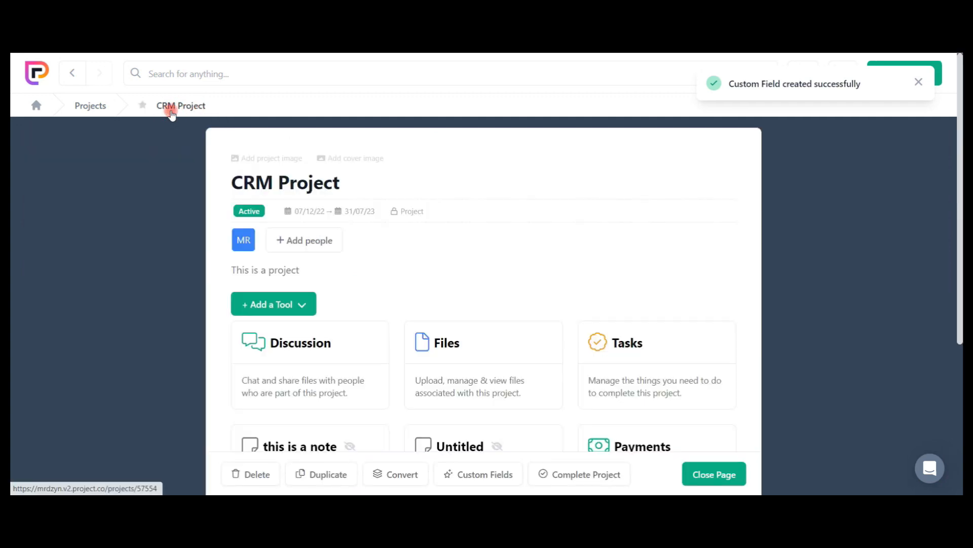
# Look over the project's tools, open the remaining untitled note, and return to CRM Project without editing it.
pyautogui.scroll(-3, 632, 332)
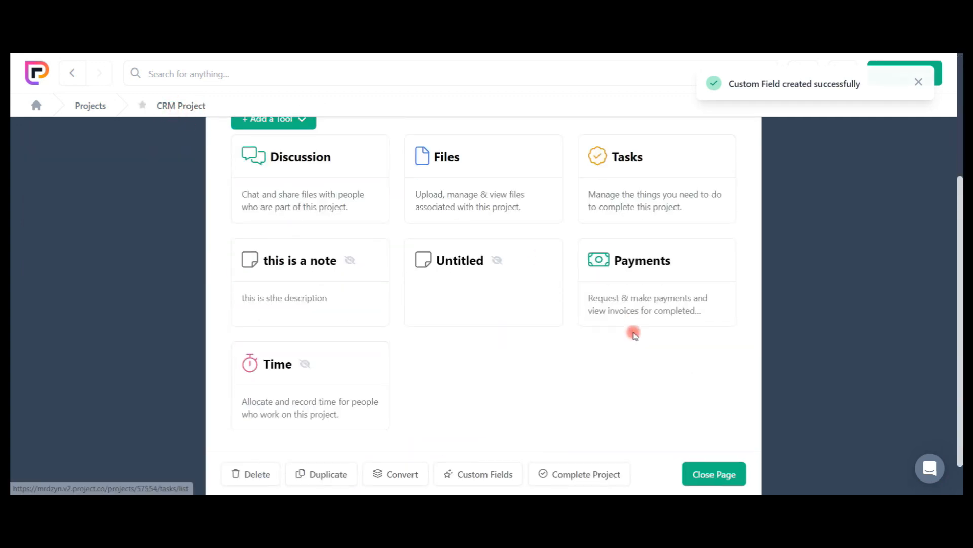
pyautogui.scroll(3, 549, 263)
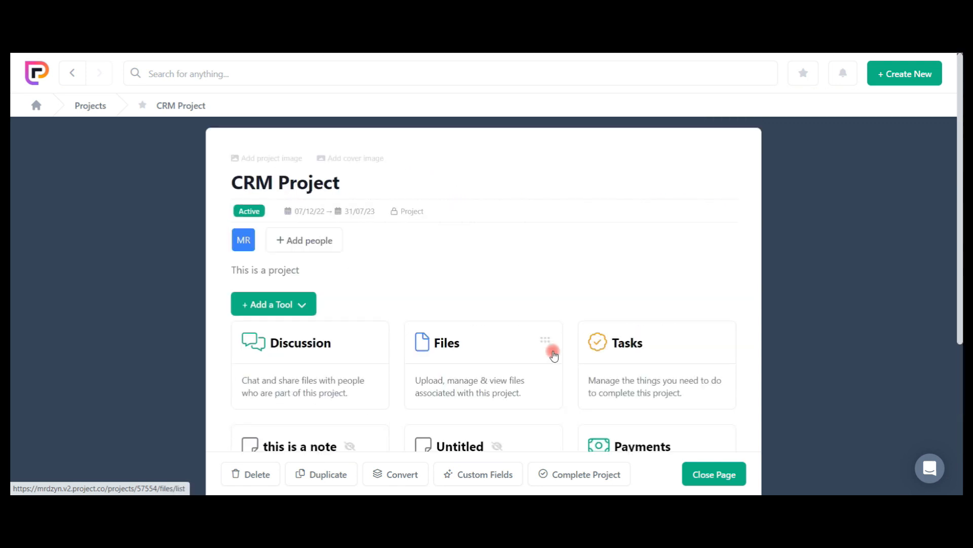
pyautogui.scroll(-4, 554, 355)
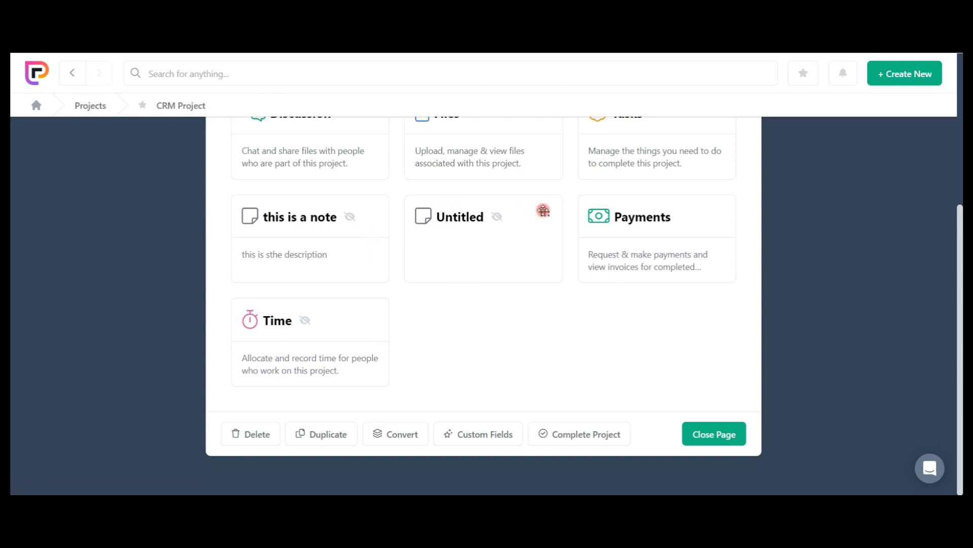
pyautogui.click(504, 220)
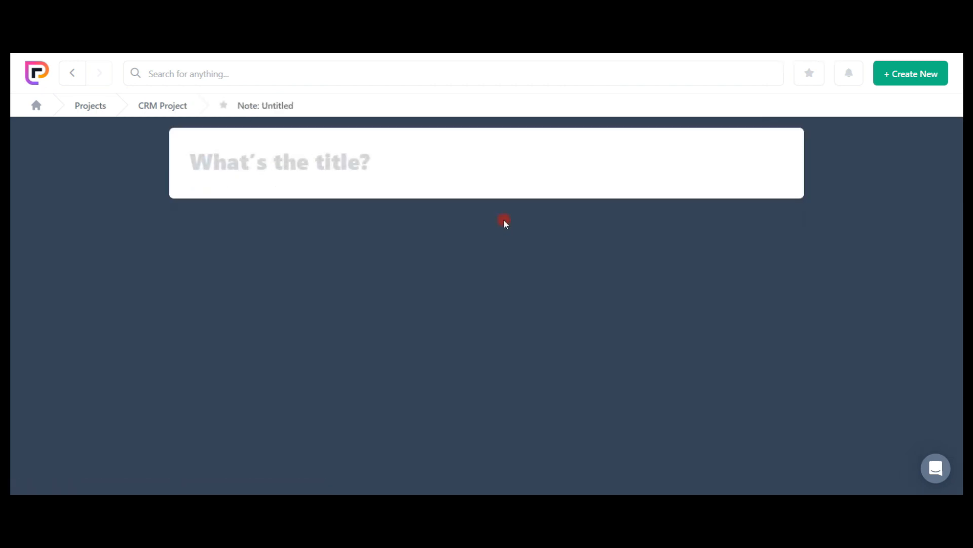
pyautogui.click(355, 175)
pyautogui.rightClick(242, 105)
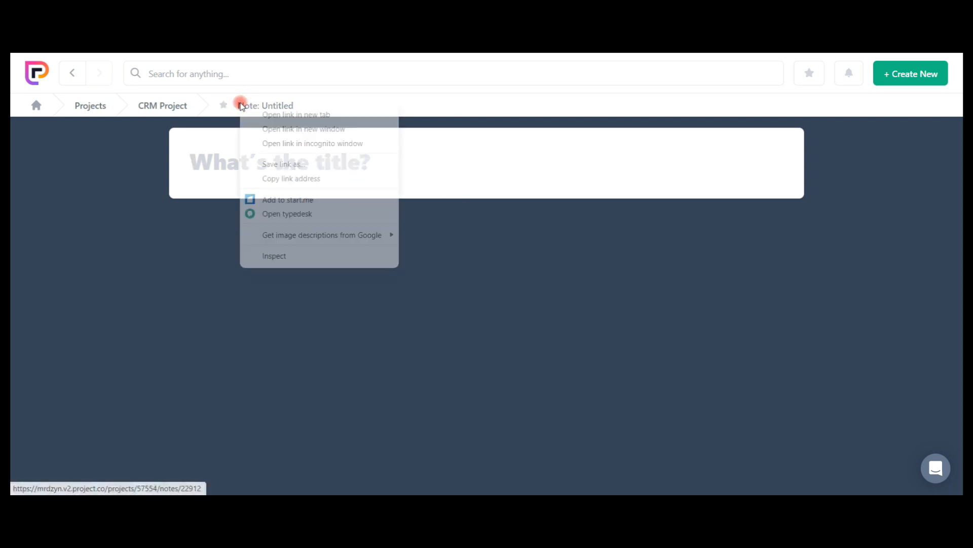
pyautogui.click(221, 146)
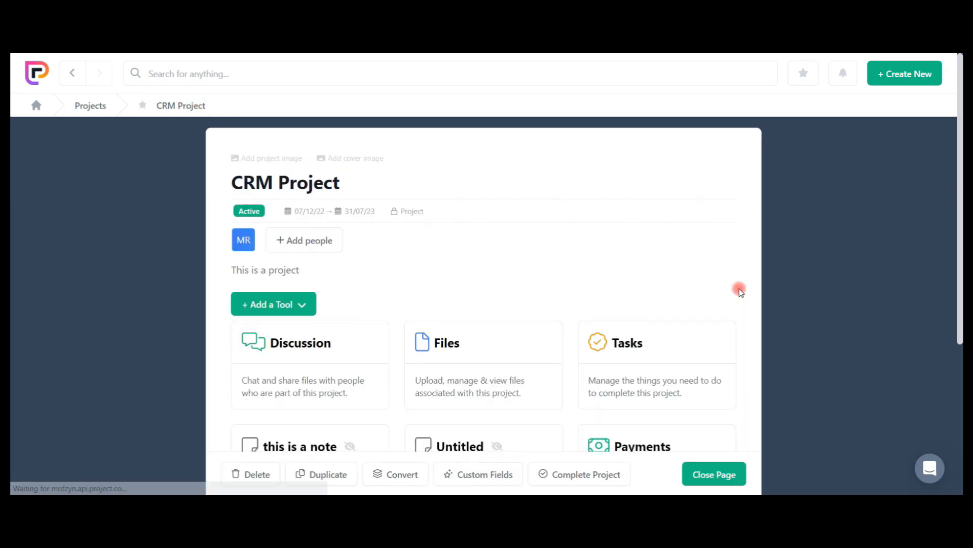
pyautogui.scroll(-1, 687, 374)
pyautogui.scroll(-3, 689, 375)
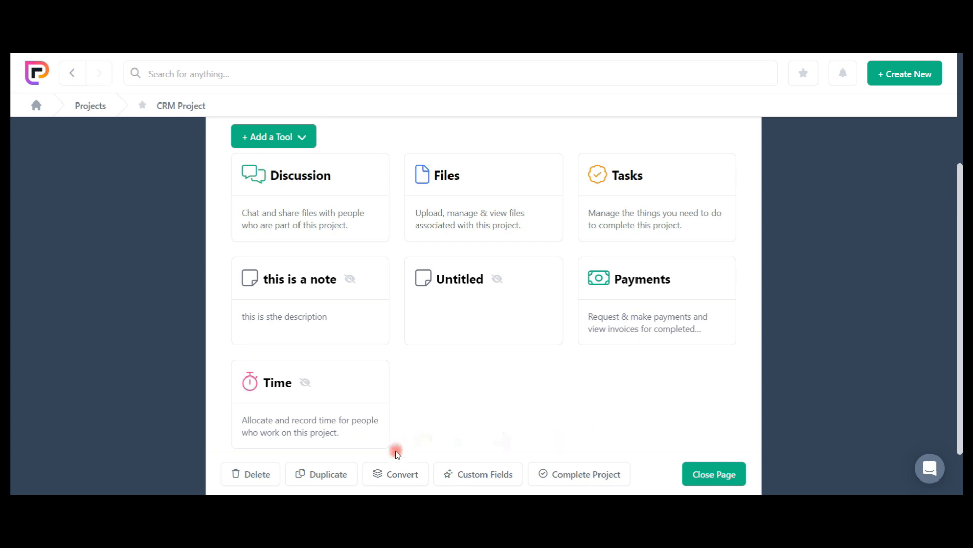
# View the Starred Pages area from CRM Project, and return to the home dashboard.
pyautogui.scroll(4, 603, 378)
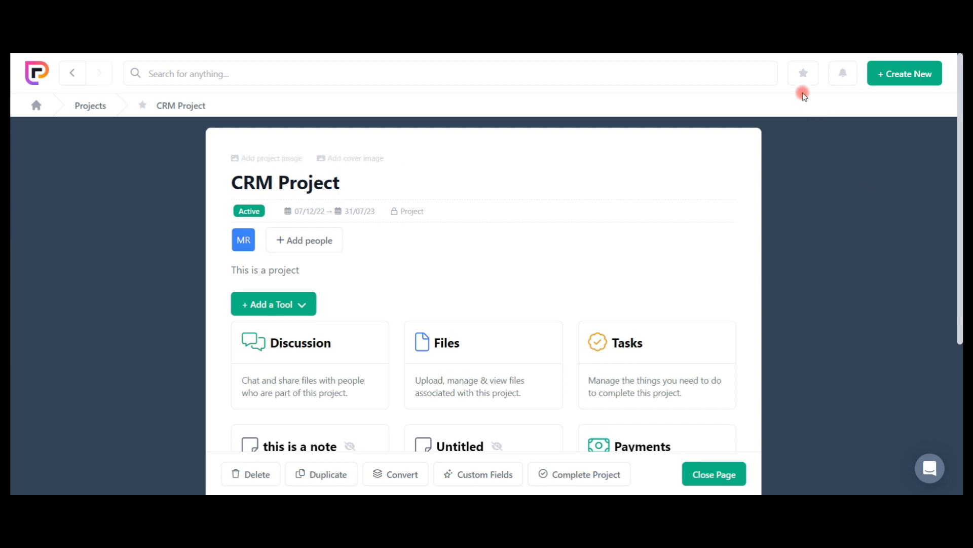
pyautogui.click(807, 77)
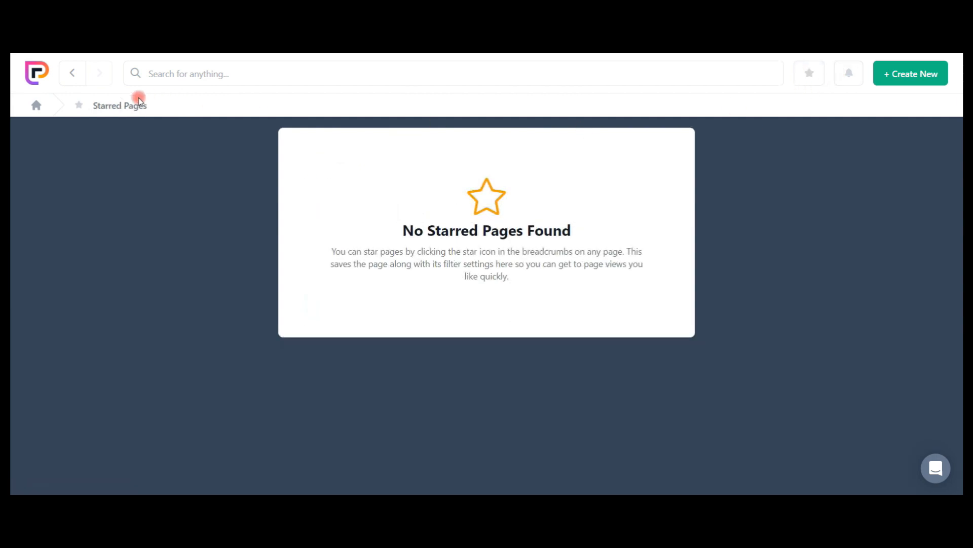
pyautogui.click(36, 106)
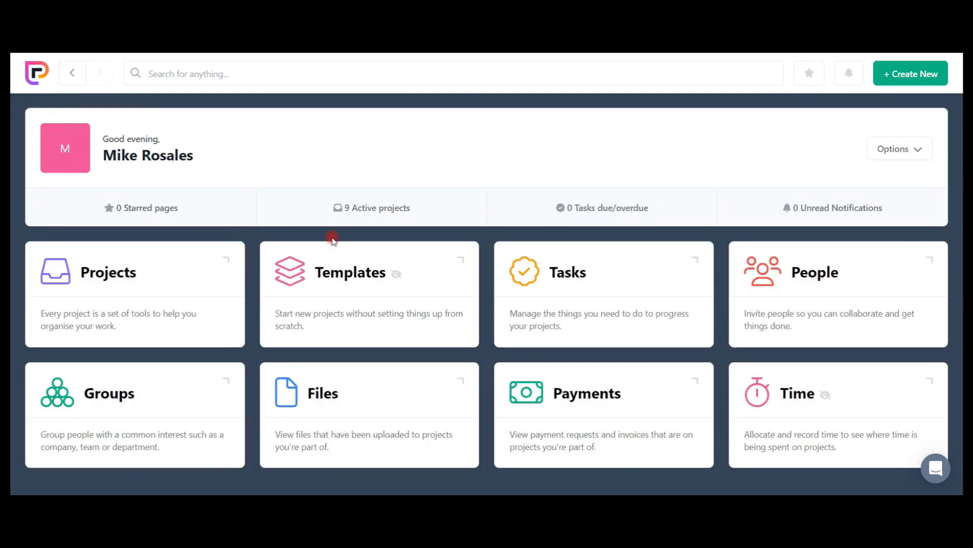
# Show the available options for CRM Project in the projects list, and open the project.
pyautogui.click(190, 278)
pyautogui.click(907, 238)
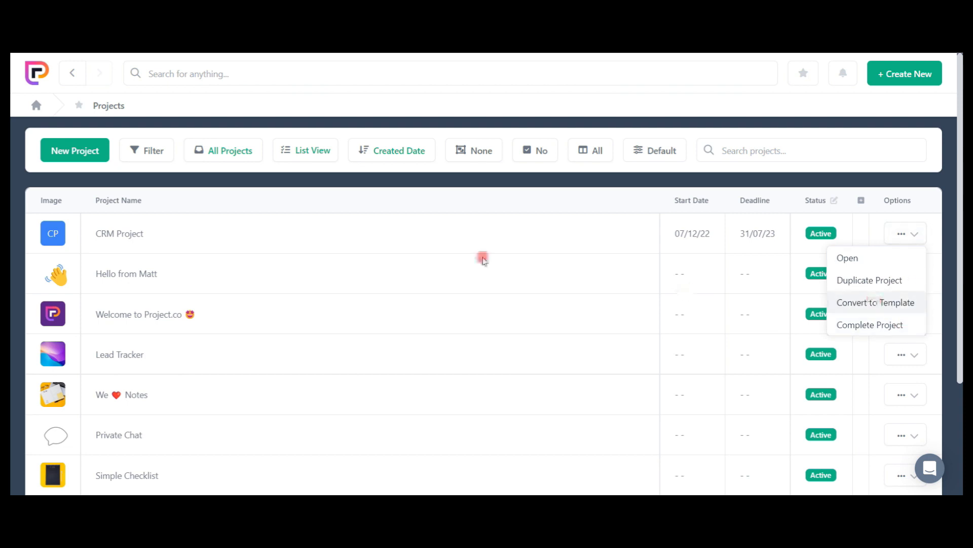
pyautogui.click(112, 234)
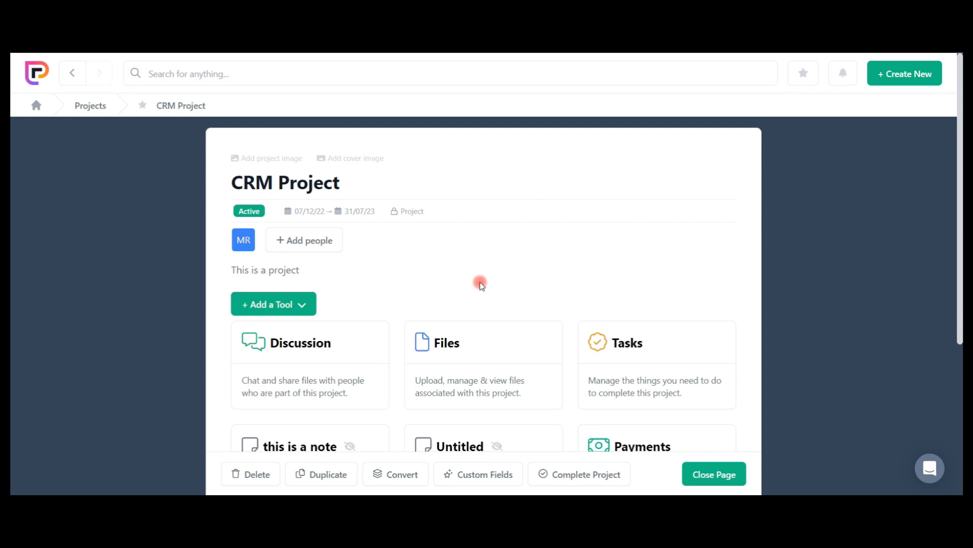
# Look over CRM Project's details and tools, and close it to return to the home dashboard.
pyautogui.scroll(-5, 481, 280)
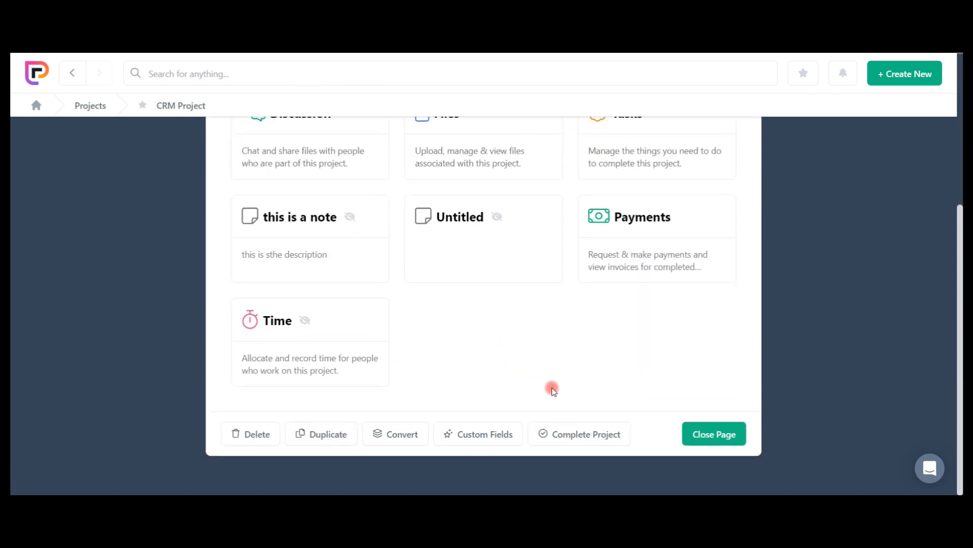
pyautogui.scroll(5, 656, 341)
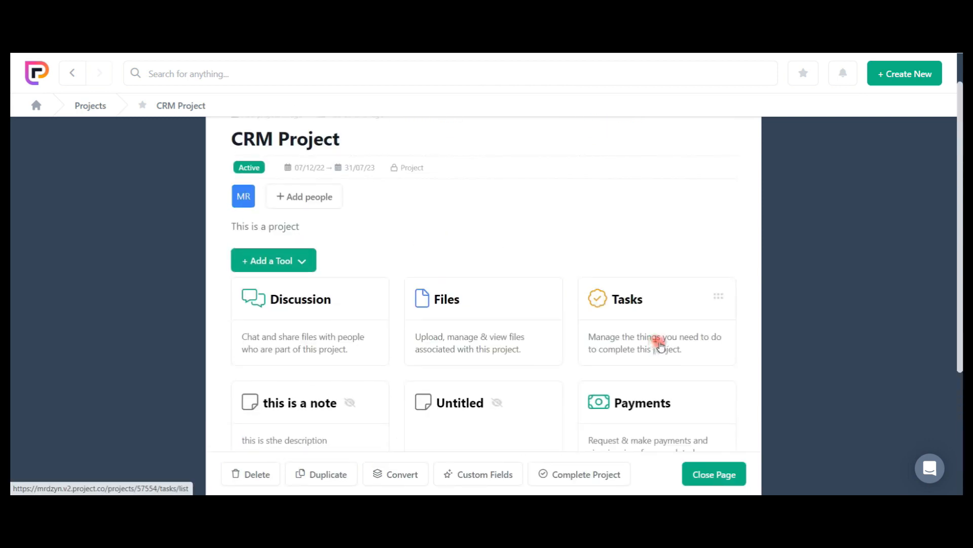
pyautogui.scroll(1, 675, 370)
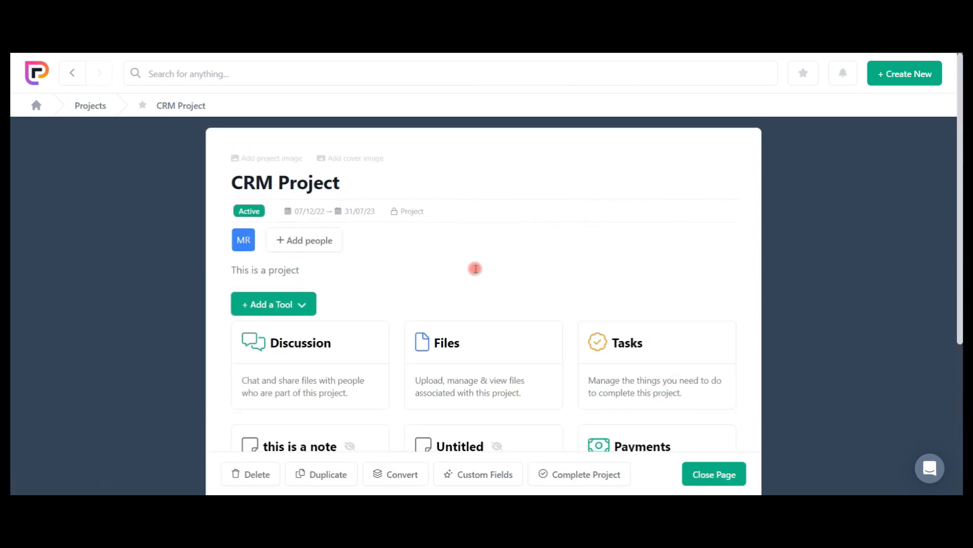
pyautogui.scroll(-5, 678, 413)
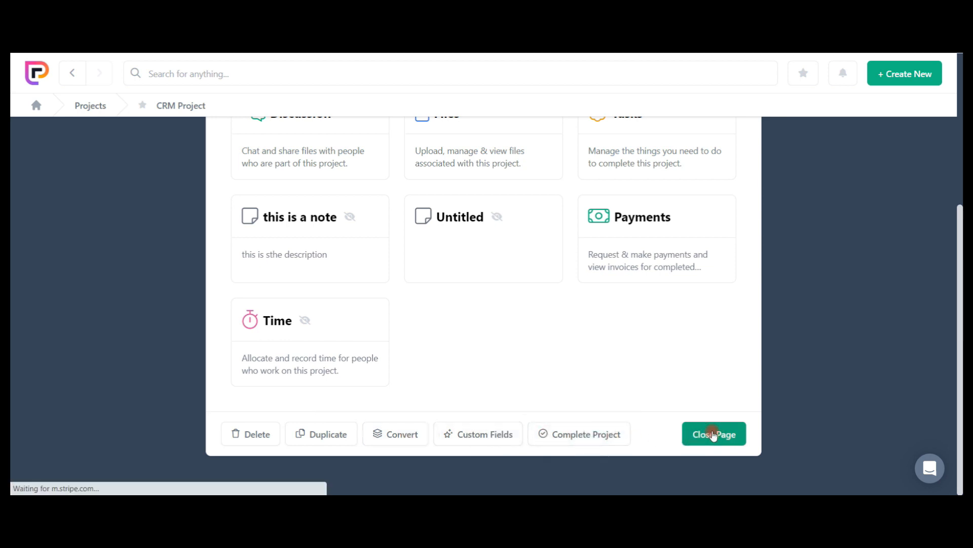
pyautogui.click(696, 437)
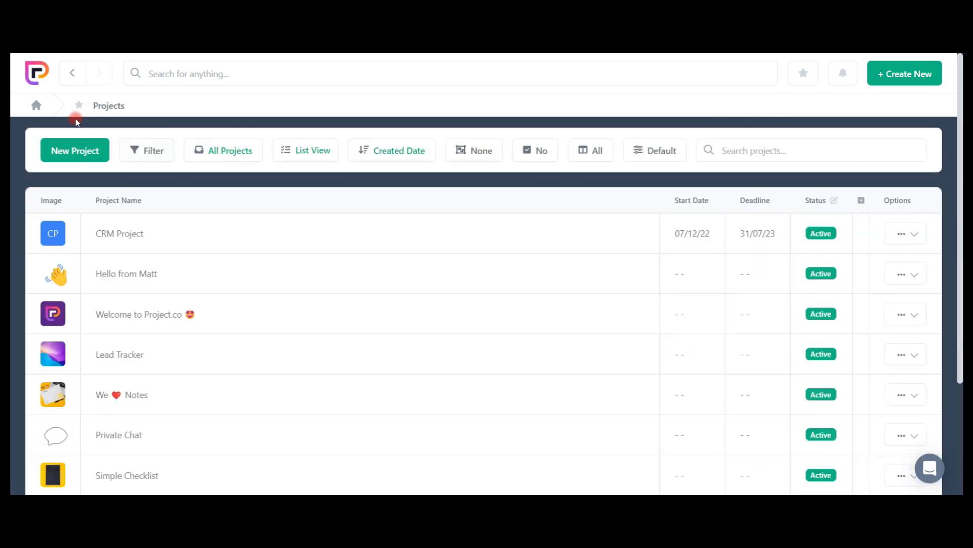
pyautogui.click(36, 105)
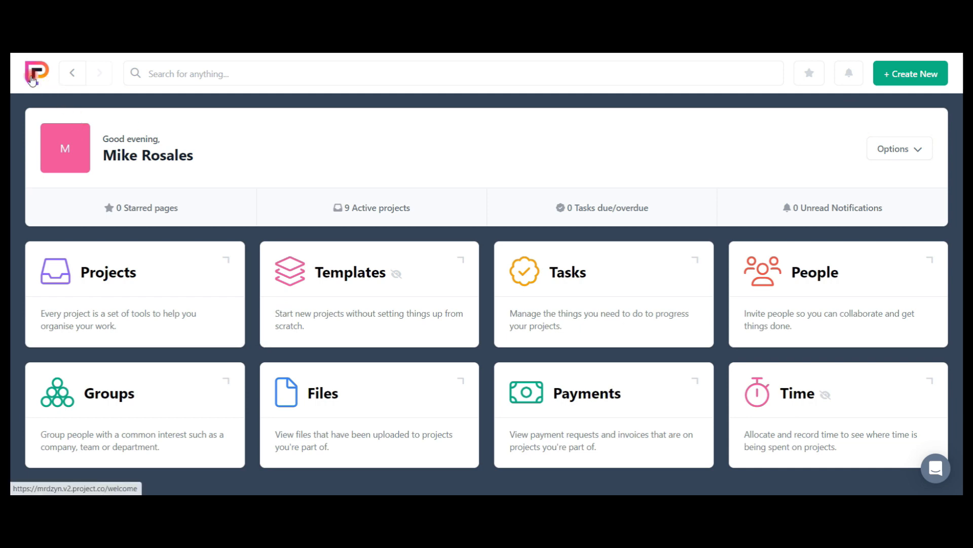
# Review the personal profile settings and default views, and display the account options on the home dashboard.
pyautogui.click(70, 143)
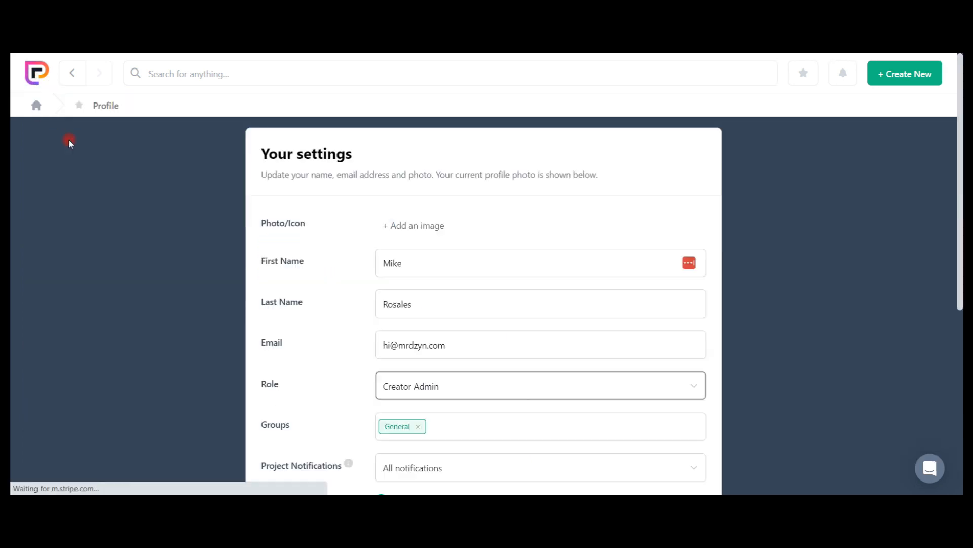
pyautogui.scroll(-4, 144, 295)
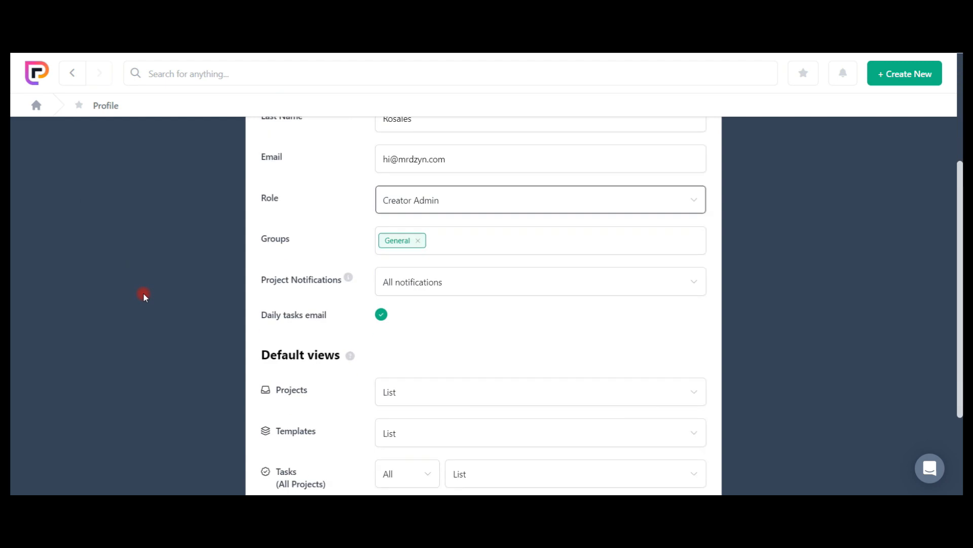
pyautogui.scroll(-3, 143, 295)
pyautogui.scroll(7, 143, 296)
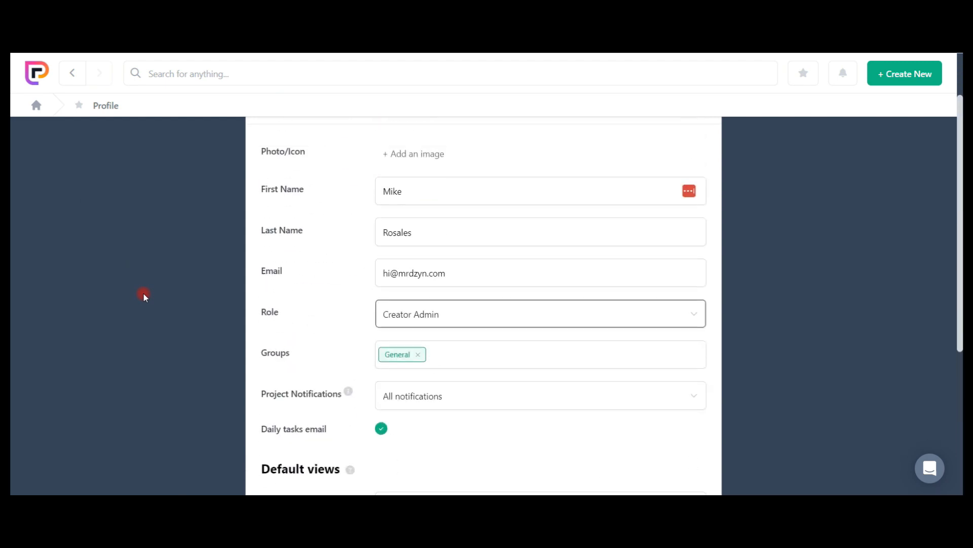
pyautogui.click(40, 107)
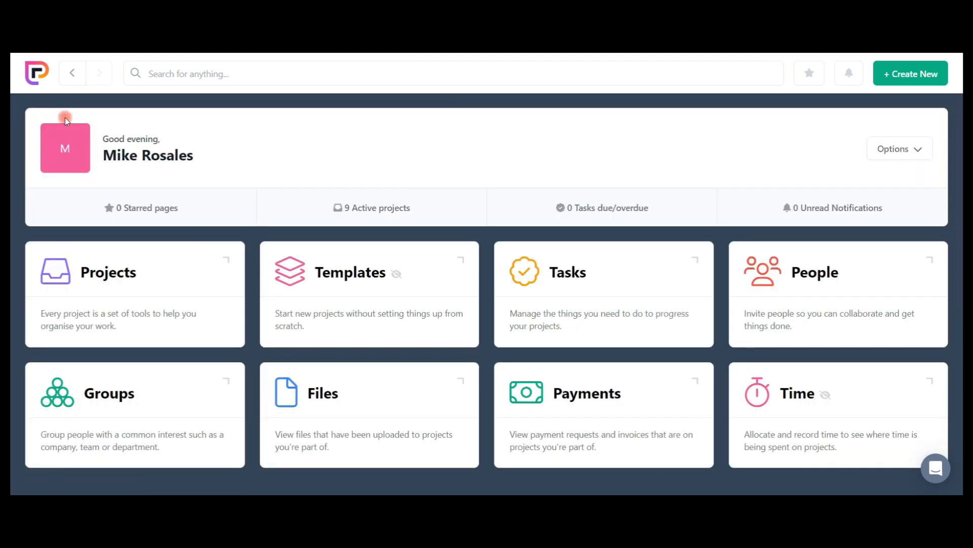
pyautogui.click(898, 150)
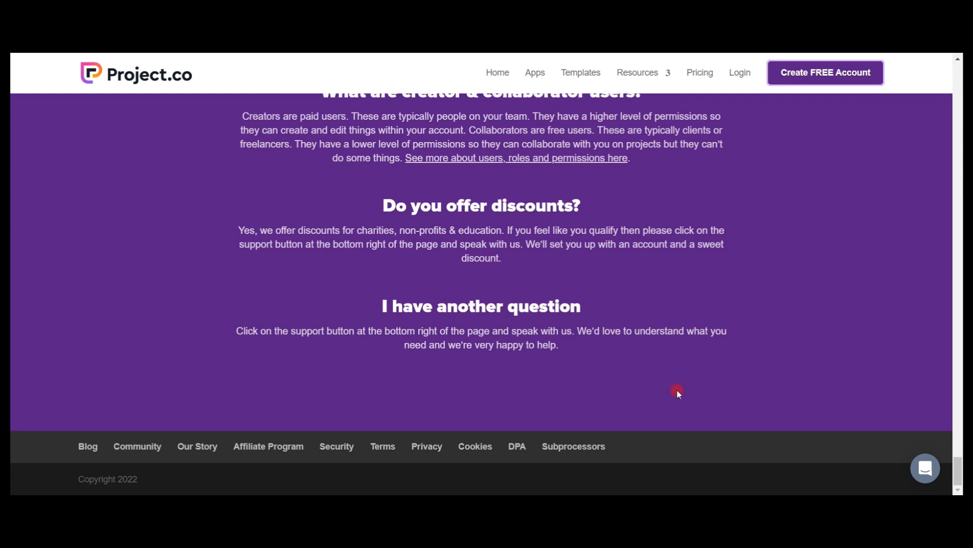
# Review the Project.co website's home page from the FAQ section back up to its headline, including pricing, integrations and tool features.
pyautogui.scroll(20, 448, 407)
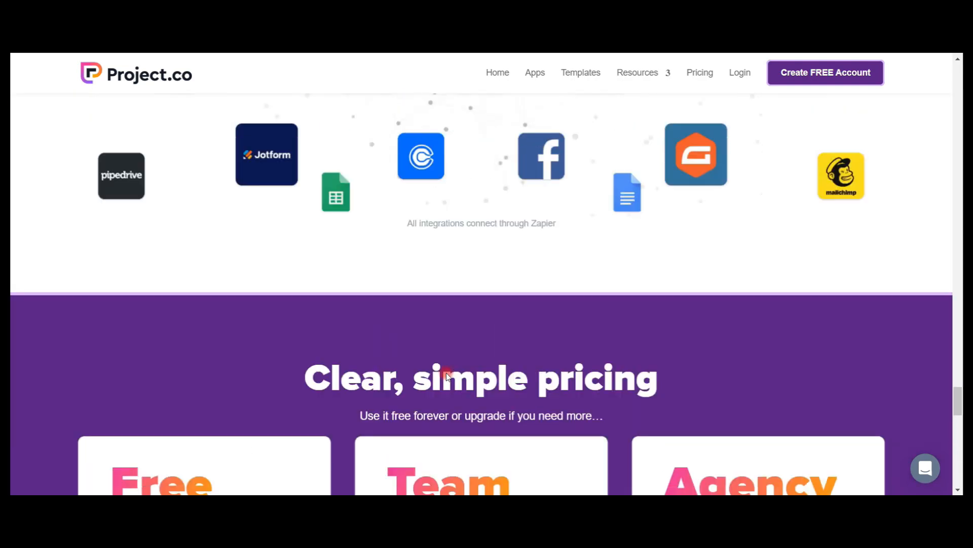
pyautogui.scroll(20, 448, 369)
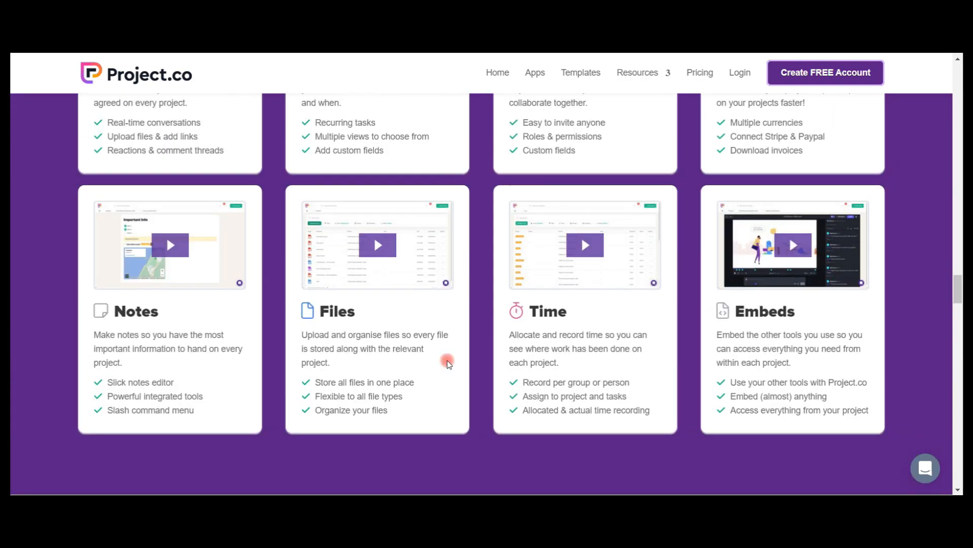
pyautogui.scroll(20, 448, 355)
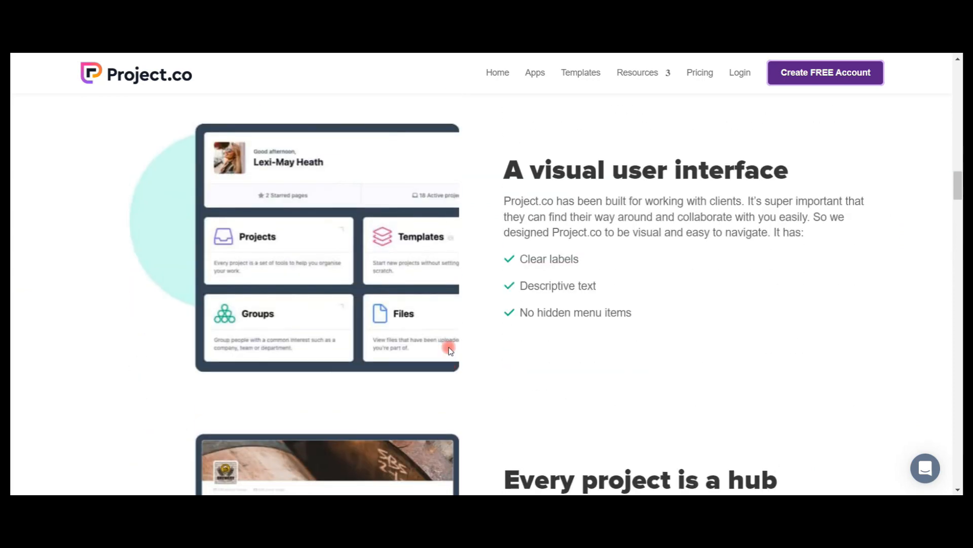
pyautogui.scroll(15, 451, 348)
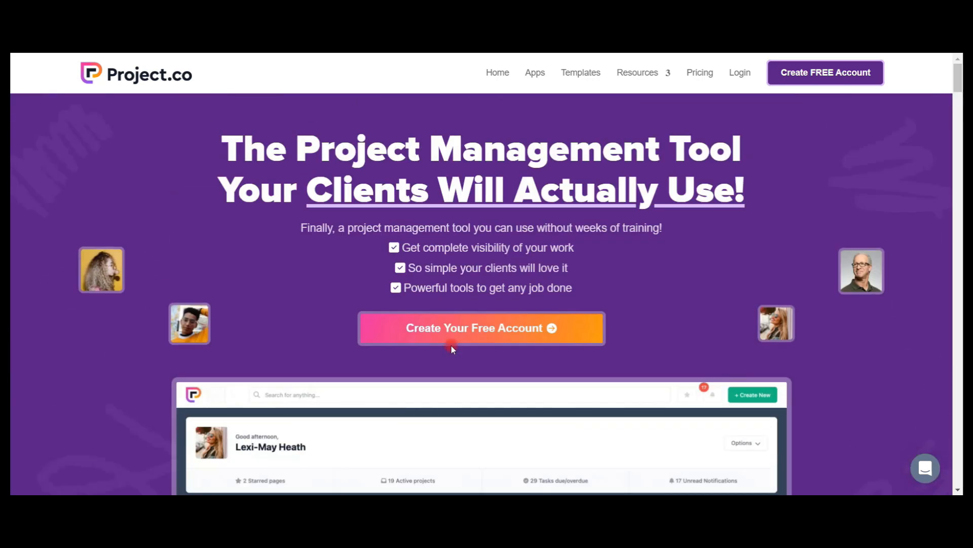
# Examine the website's Apps page for web browser access, iOS and Android apps, and the Mac and Windows desktop app.
pyautogui.click(535, 72)
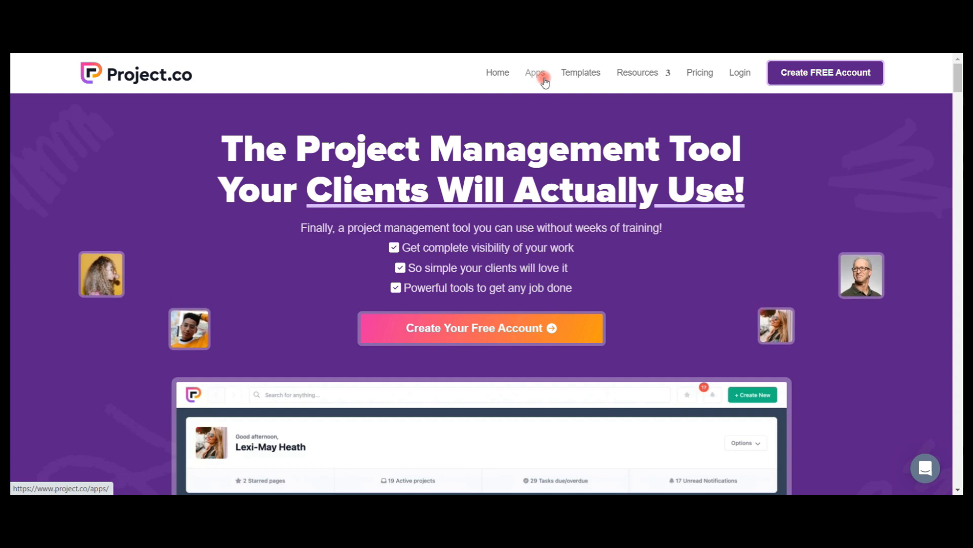
pyautogui.scroll(-3, 863, 390)
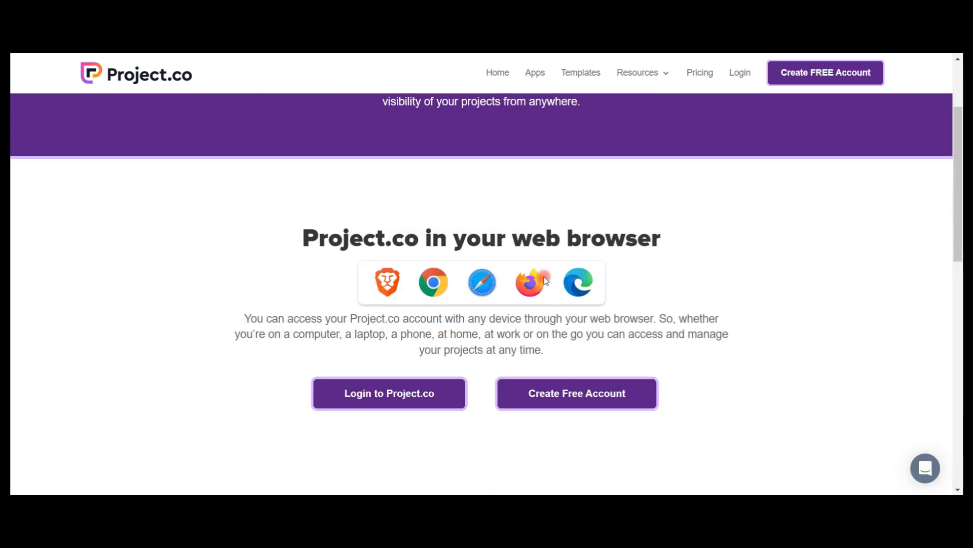
pyautogui.scroll(-10, 669, 341)
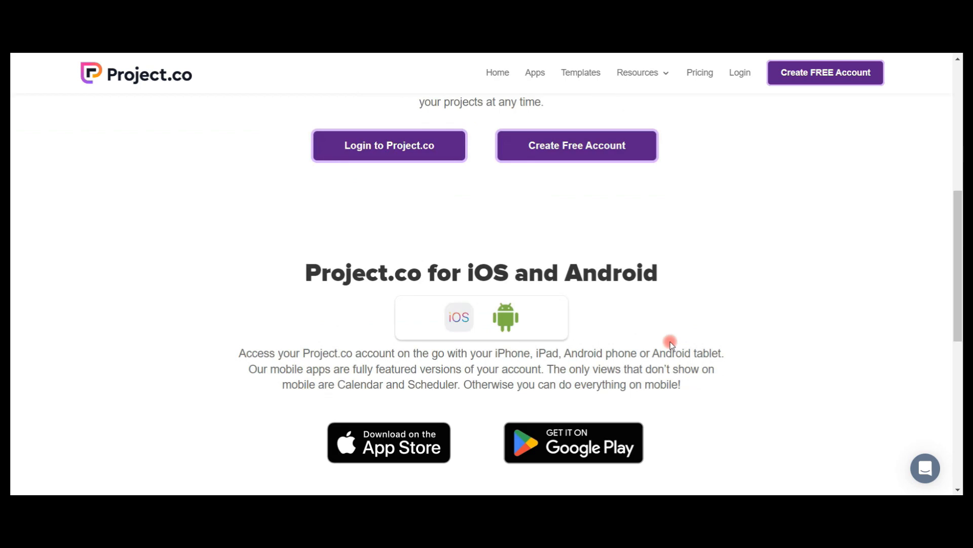
pyautogui.scroll(4, 670, 341)
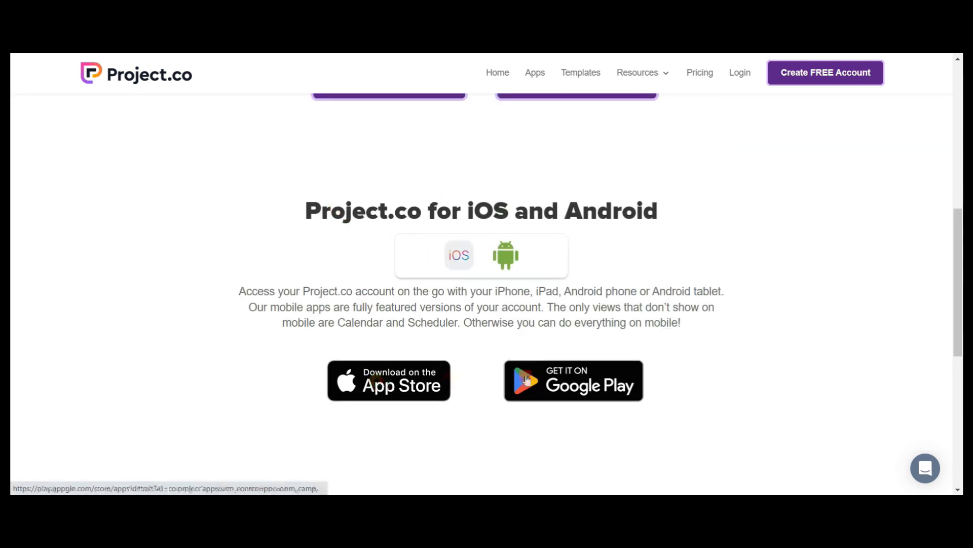
pyautogui.scroll(-7, 583, 386)
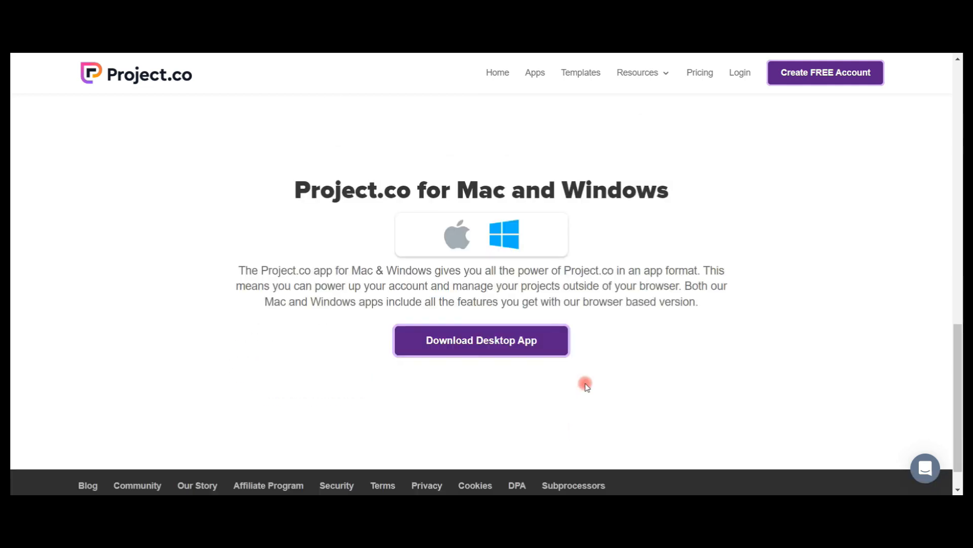
pyautogui.scroll(15, 583, 380)
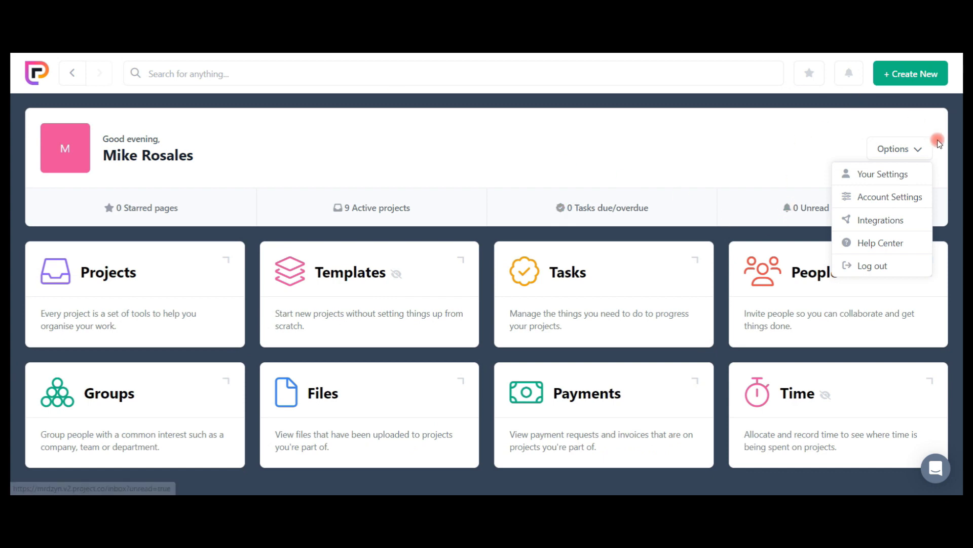
# Close the account options on the Project.co home dashboard.
pyautogui.click(920, 150)
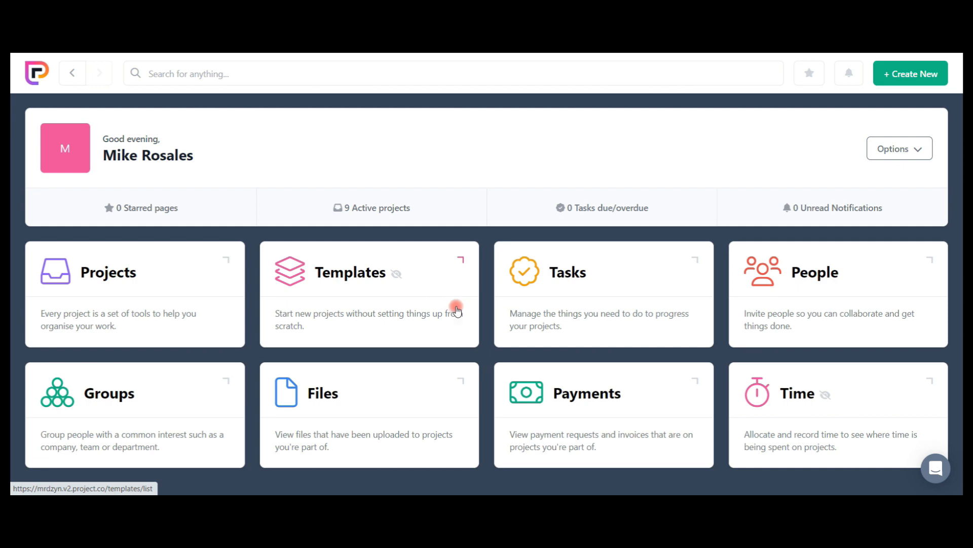
pyautogui.click(916, 61)
pyautogui.click(916, 62)
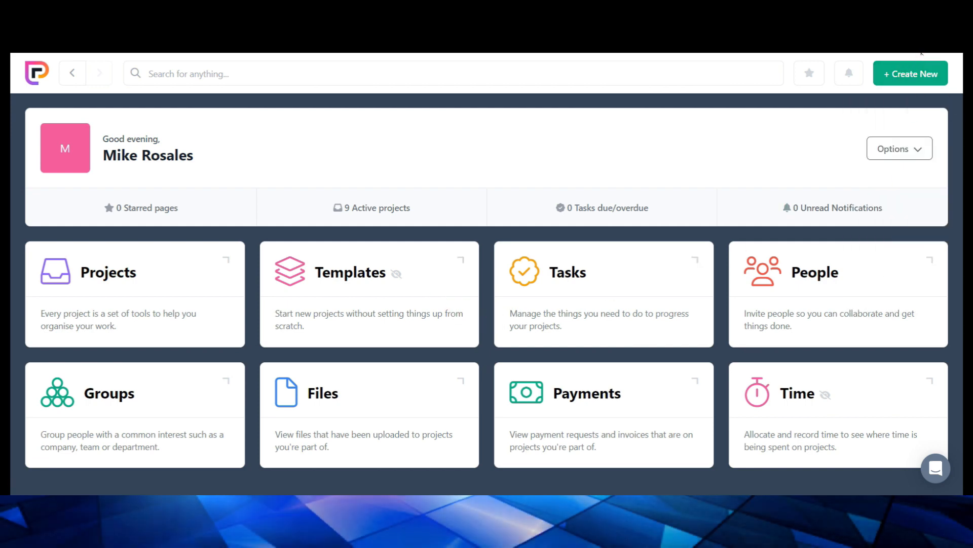